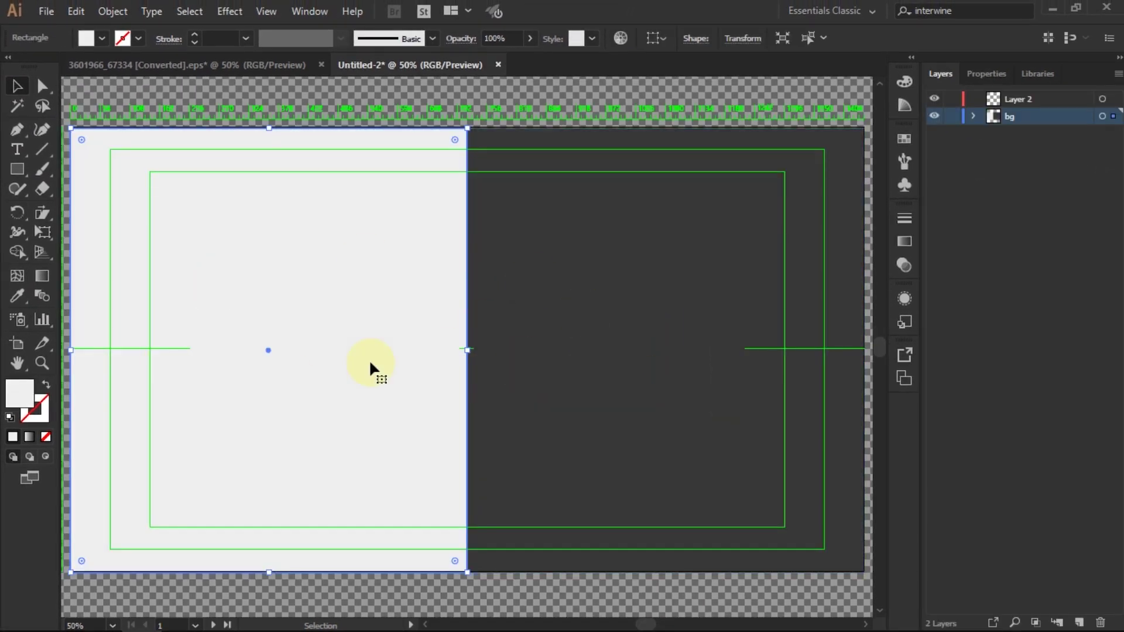
Add the text PERSPECTIVE on Layer 2 and enlarge it to about 229 pt so it spans both background halves
right_click(604, 326)
left_click(952, 156)
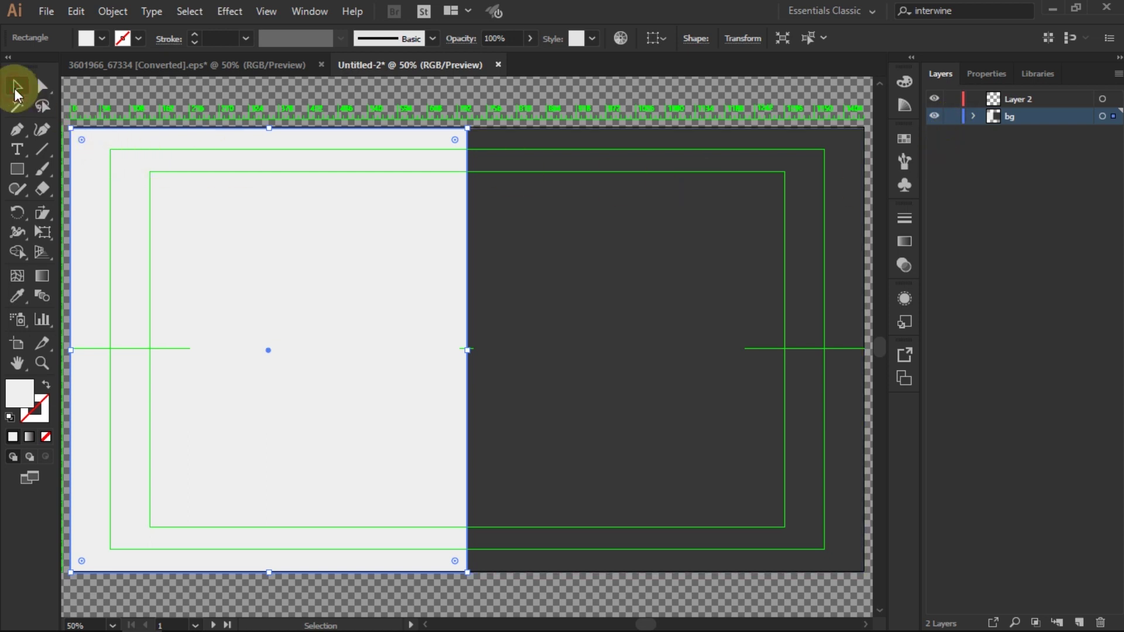
left_click(998, 100)
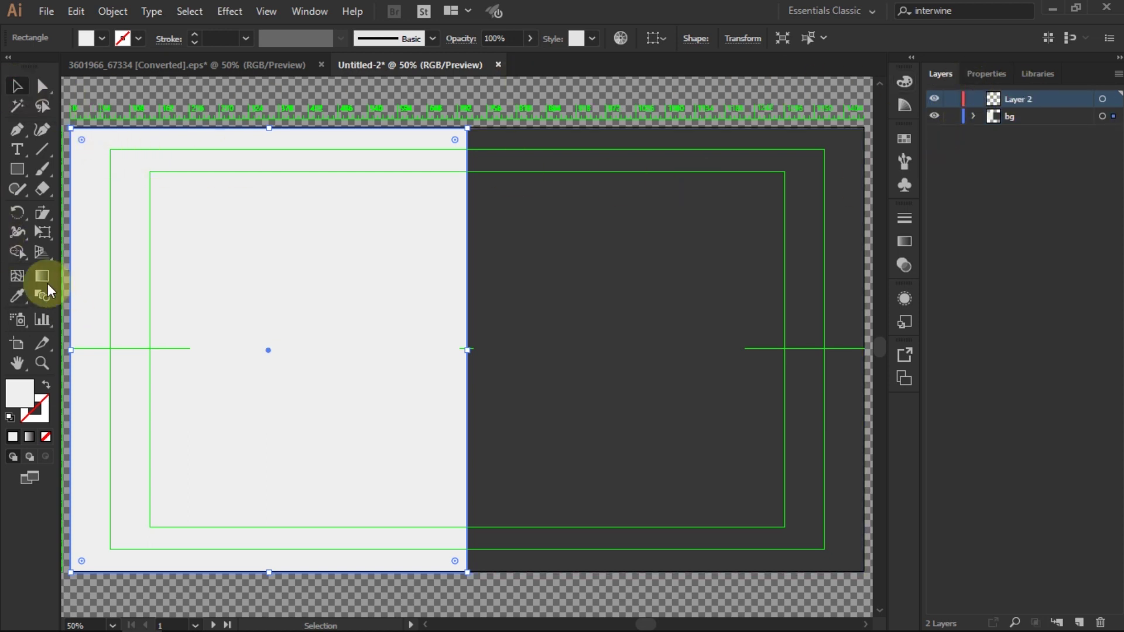
left_click(23, 156)
left_click(212, 329)
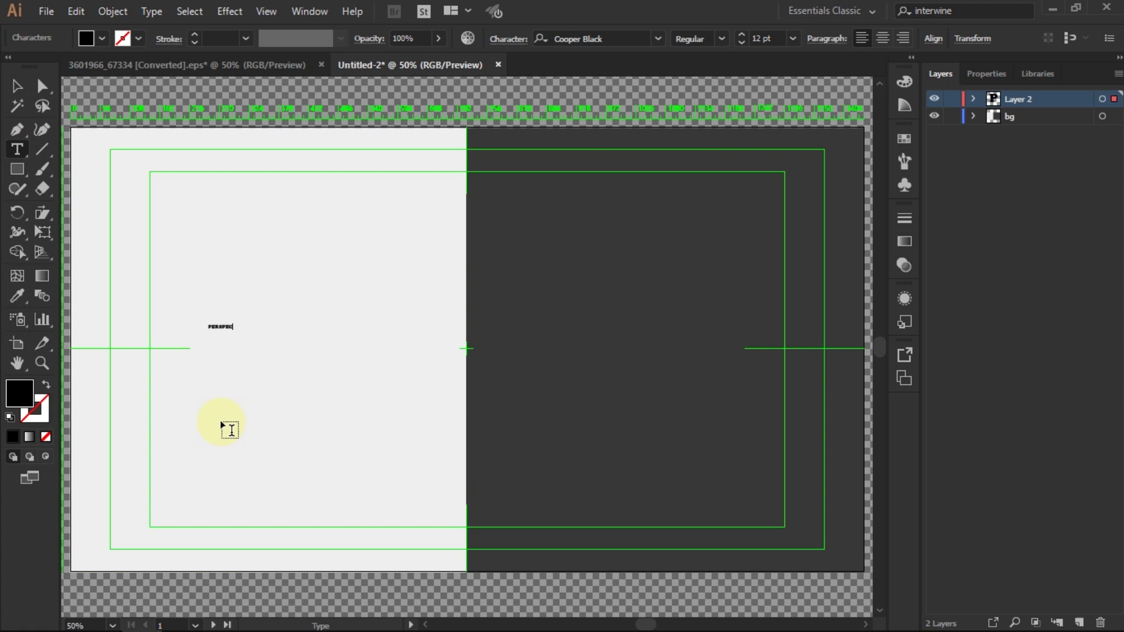
left_click(16, 86)
left_click_drag(227, 329, 458, 266)
Try to align the text and the two separate background rectangles with each other, and undo the alignment
left_click_drag(258, 96, 489, 326)
left_click(592, 40)
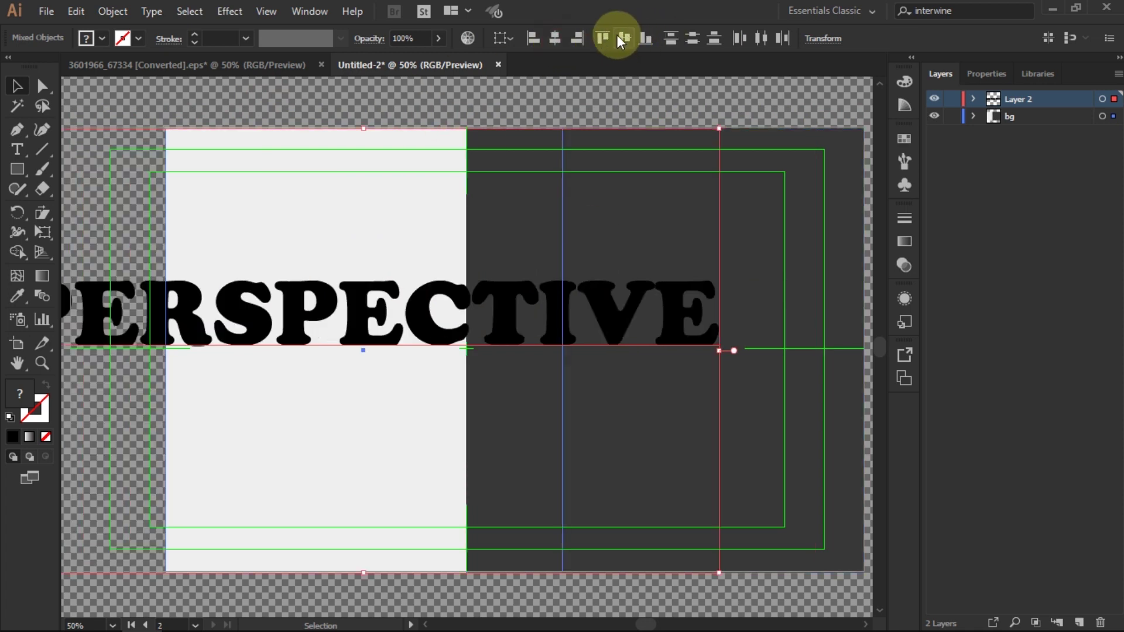
left_click(623, 38)
key("ctrl+z")
key("ctrl+z")
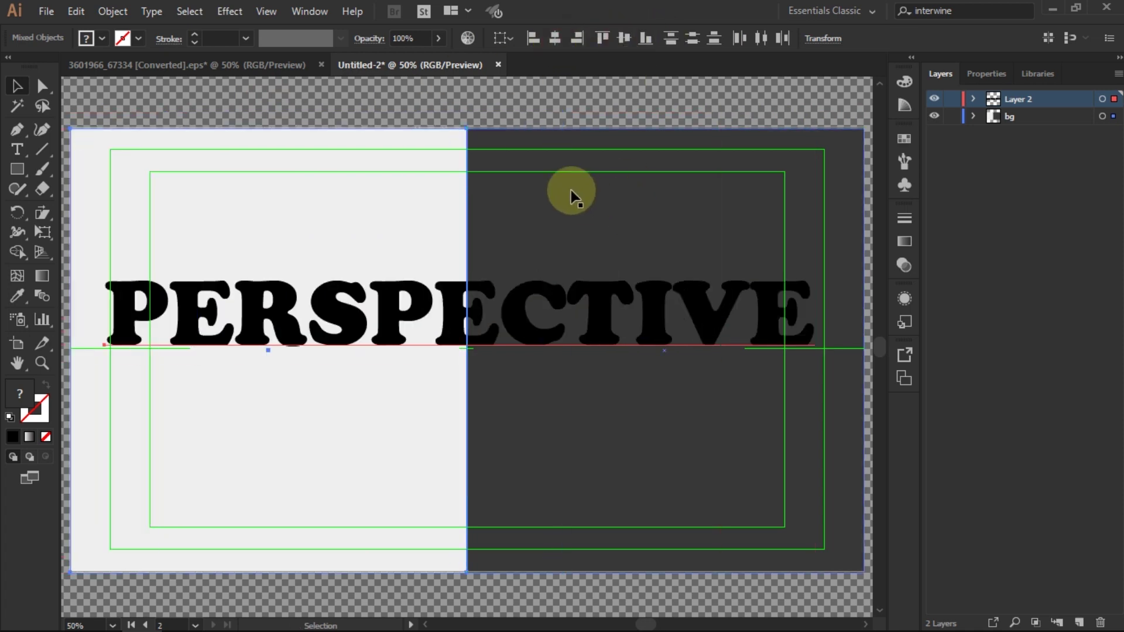
Group the light and dark background rectangles into one object
left_click(475, 159)
left_click_drag(475, 159, 530, 199)
right_click(530, 198)
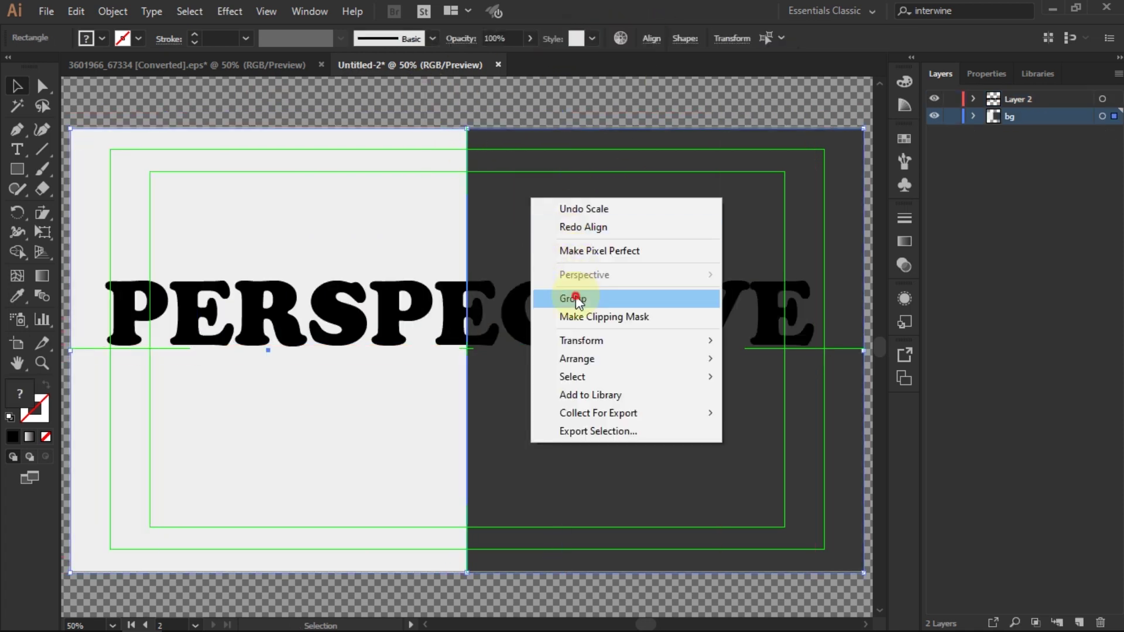
left_click(577, 297)
Centre the PERSPECTIVE text and the background group on each other horizontally and vertically
left_click_drag(379, 111, 599, 406)
left_click_drag(234, 97, 607, 396)
left_click(555, 39)
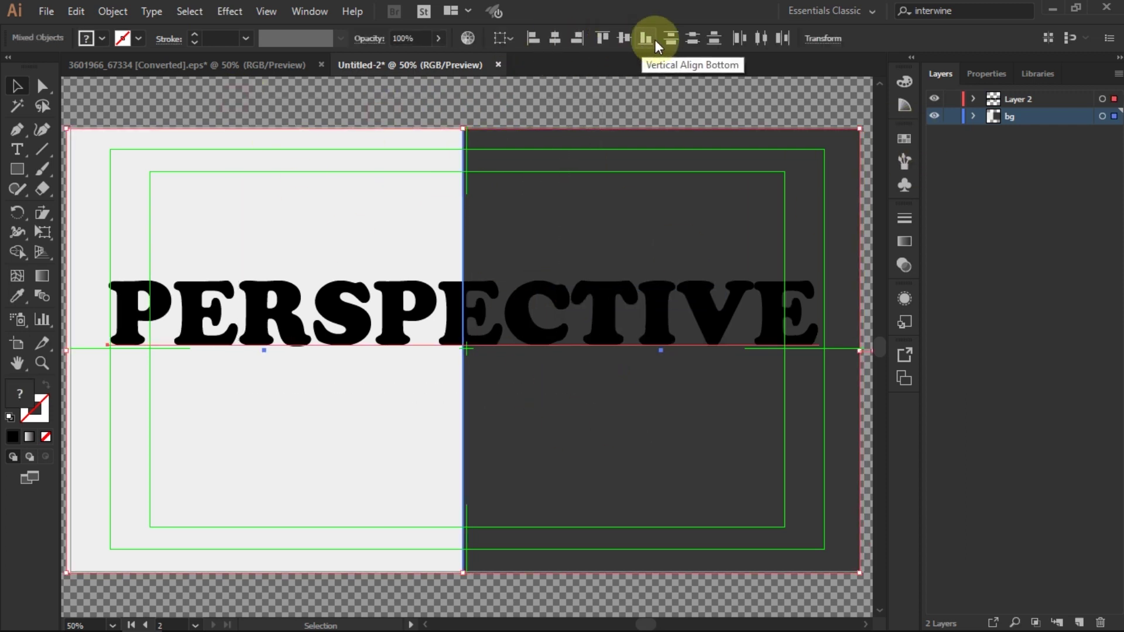
left_click(624, 38)
mouse_move(534, 224)
left_mouse_down()
mouse_move(537, 252)
mouse_move(535, 238)
left_mouse_up()
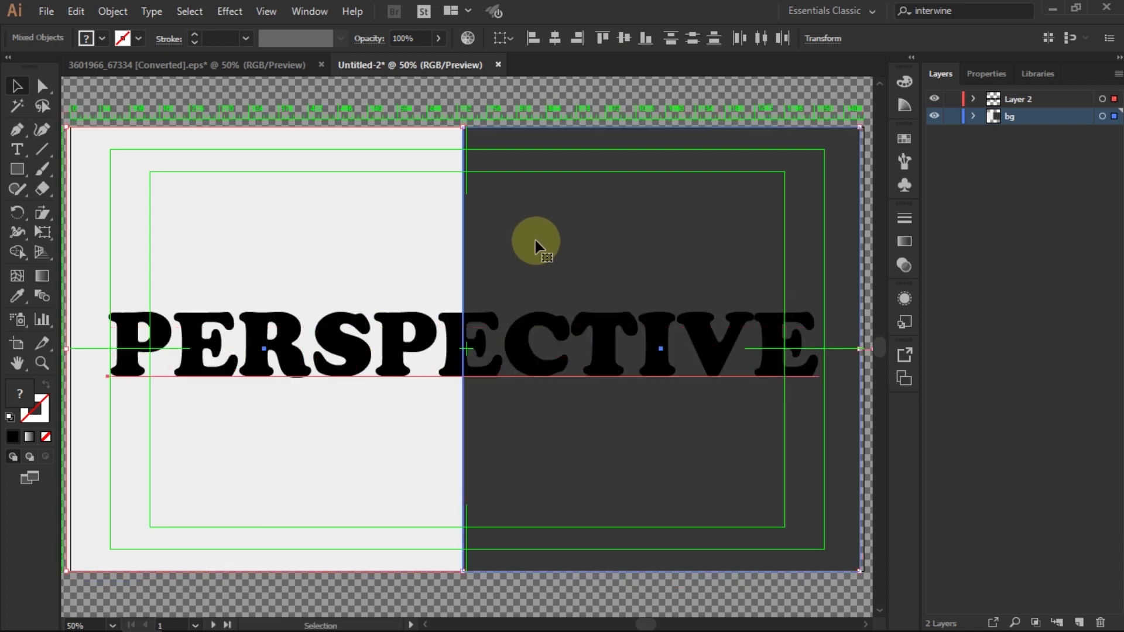
left_click(493, 223)
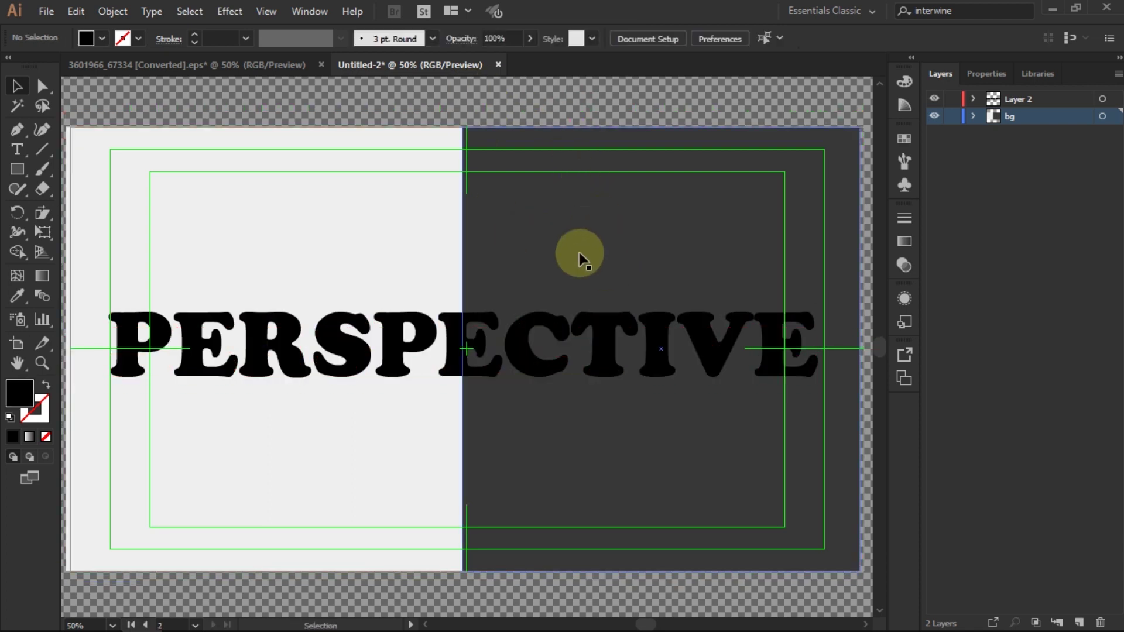
Move the text and background together slightly so the background fits the artboard edges exactly
left_click_drag(305, 101, 684, 446)
left_click_drag(579, 272, 584, 272)
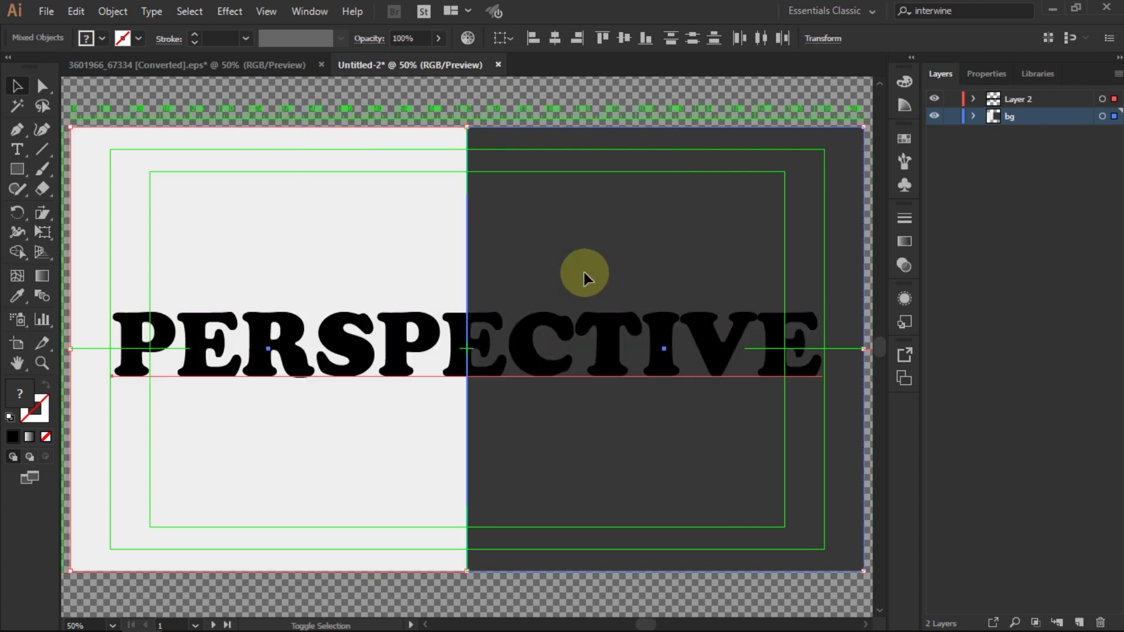
left_click(409, 123)
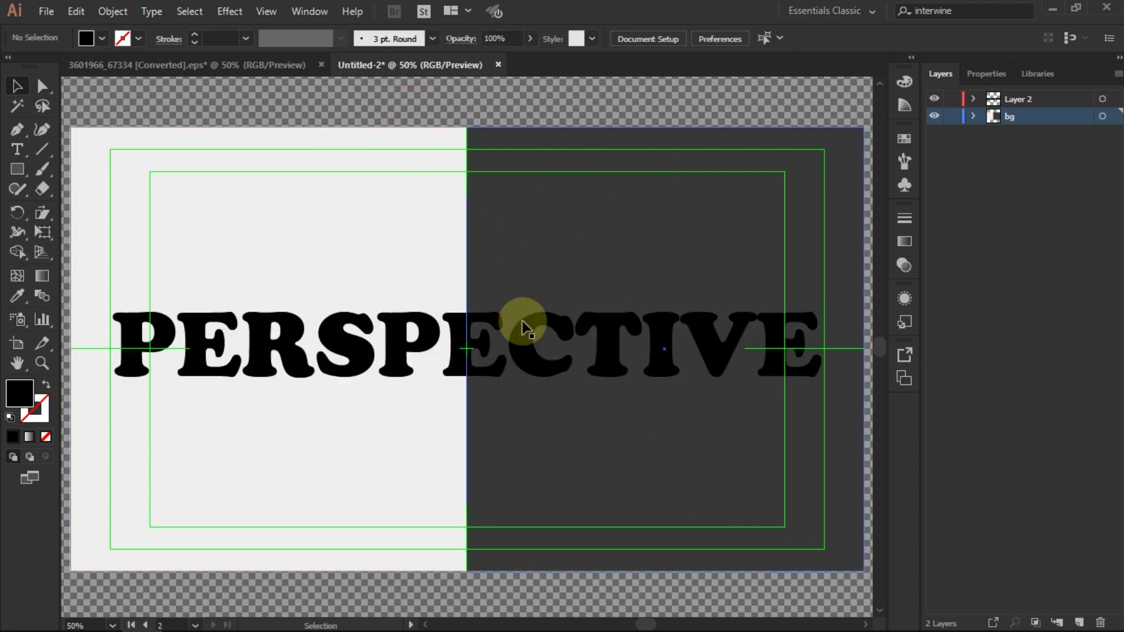
Lock the bg layer and expand the PERSPECTIVE text with Object and Fill enabled
left_click(455, 366)
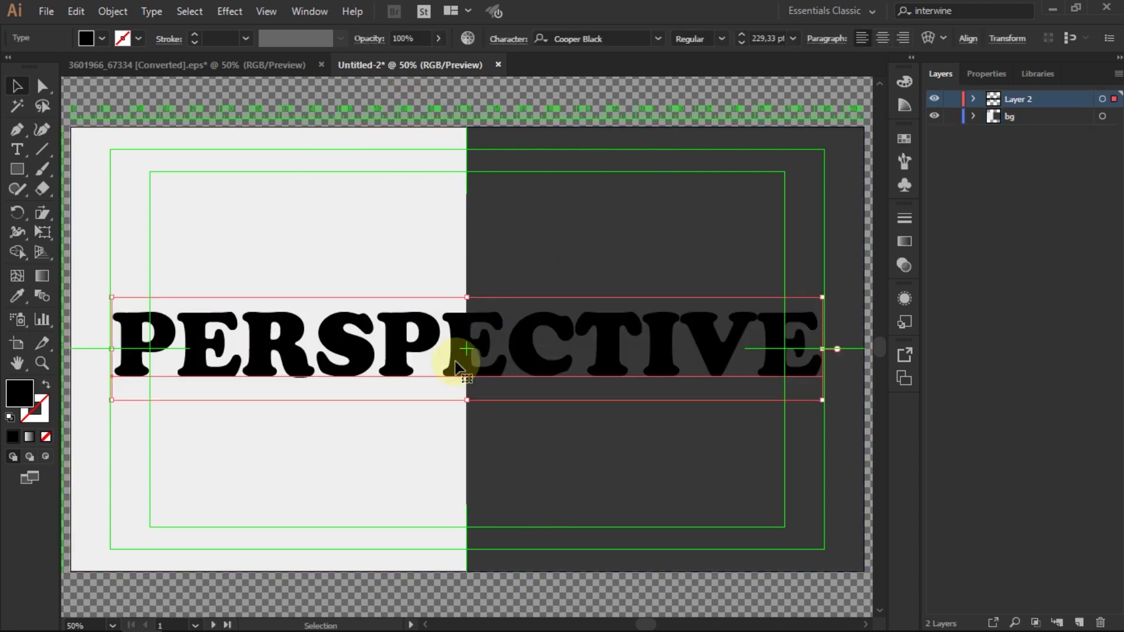
left_click(951, 117)
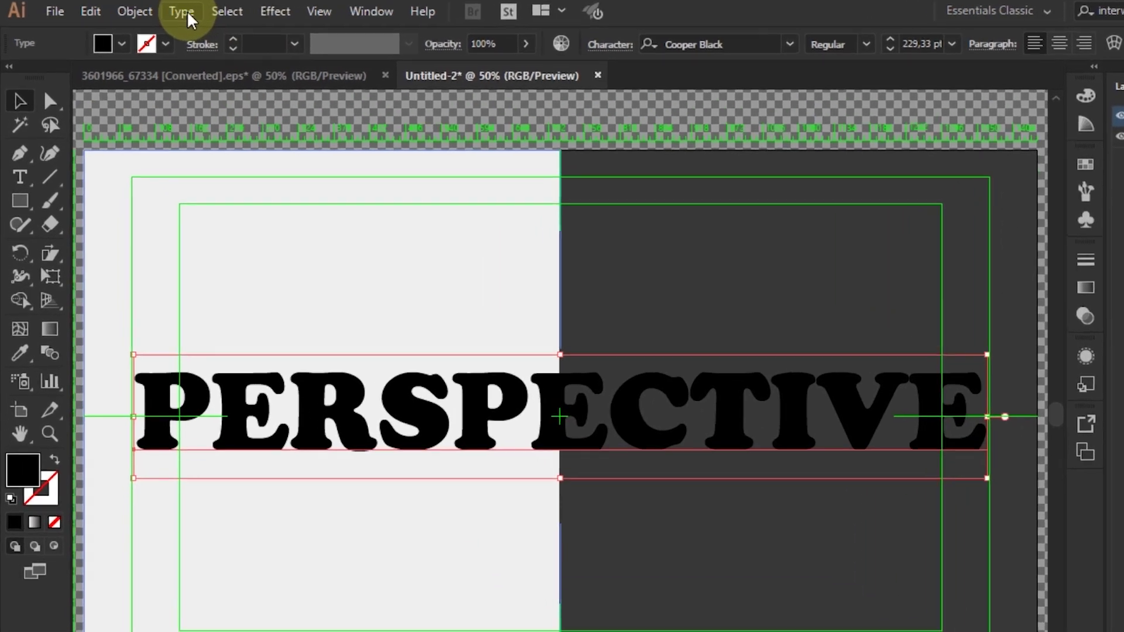
left_click(113, 11)
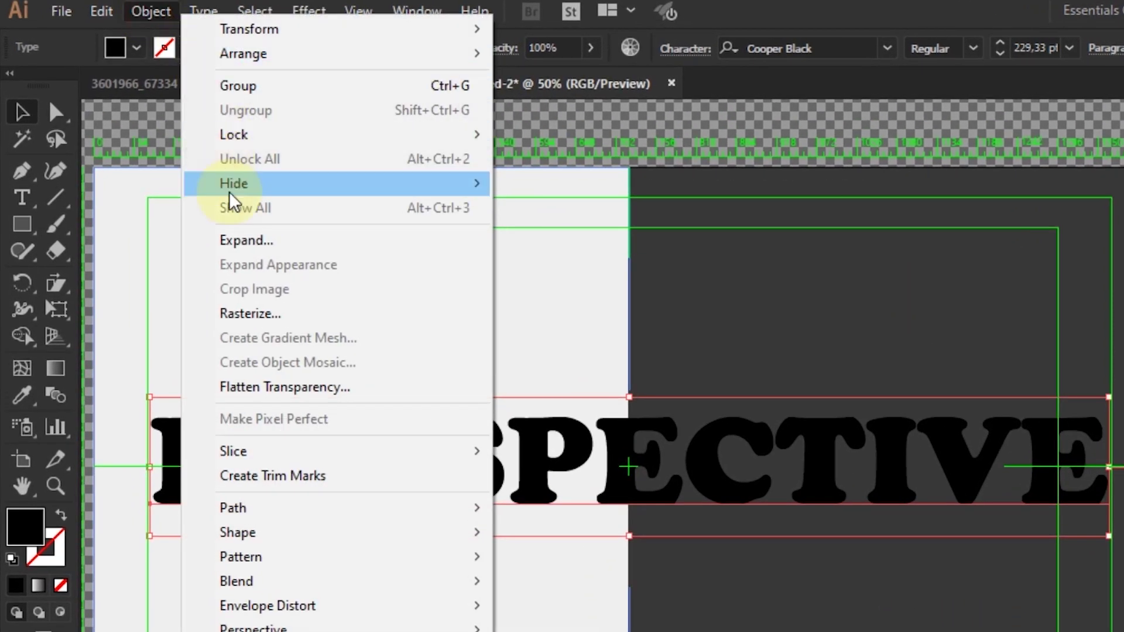
left_click(241, 242)
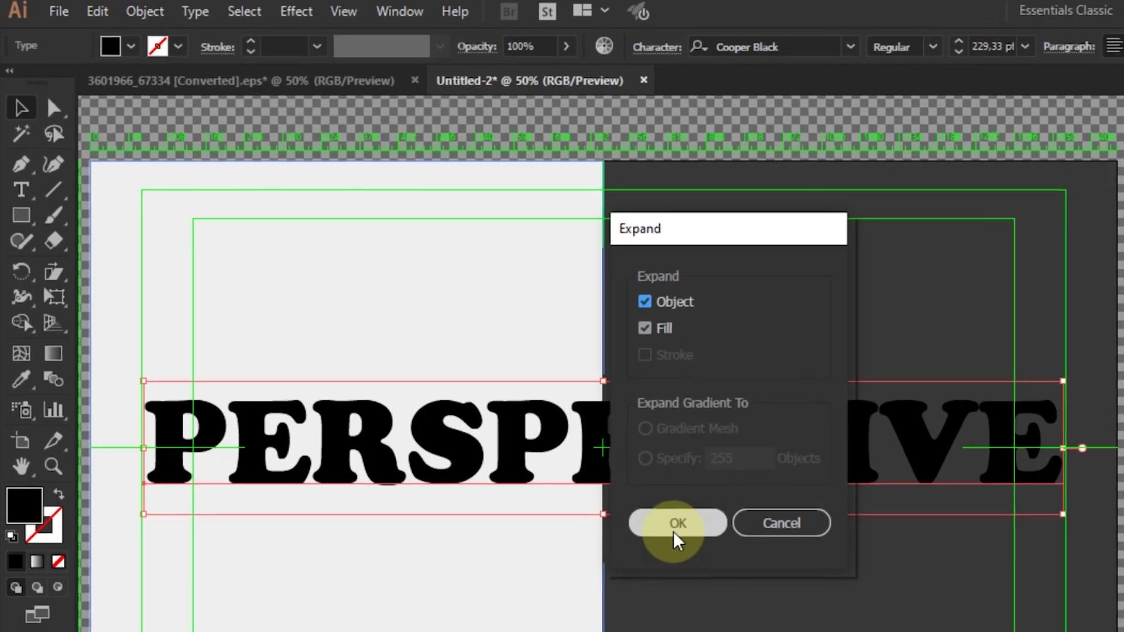
left_click(707, 545)
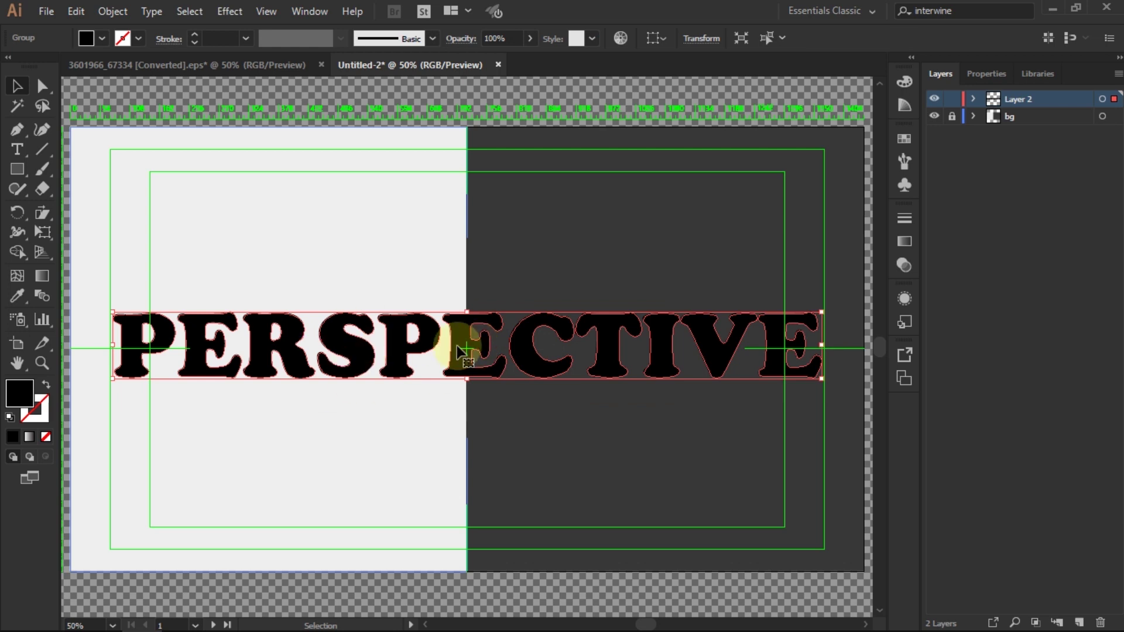
Draw a vertical line about 370 px long through the middle E, along the boundary between the light and dark halves
left_click(44, 150)
left_click_drag(467, 349, 466, 275)
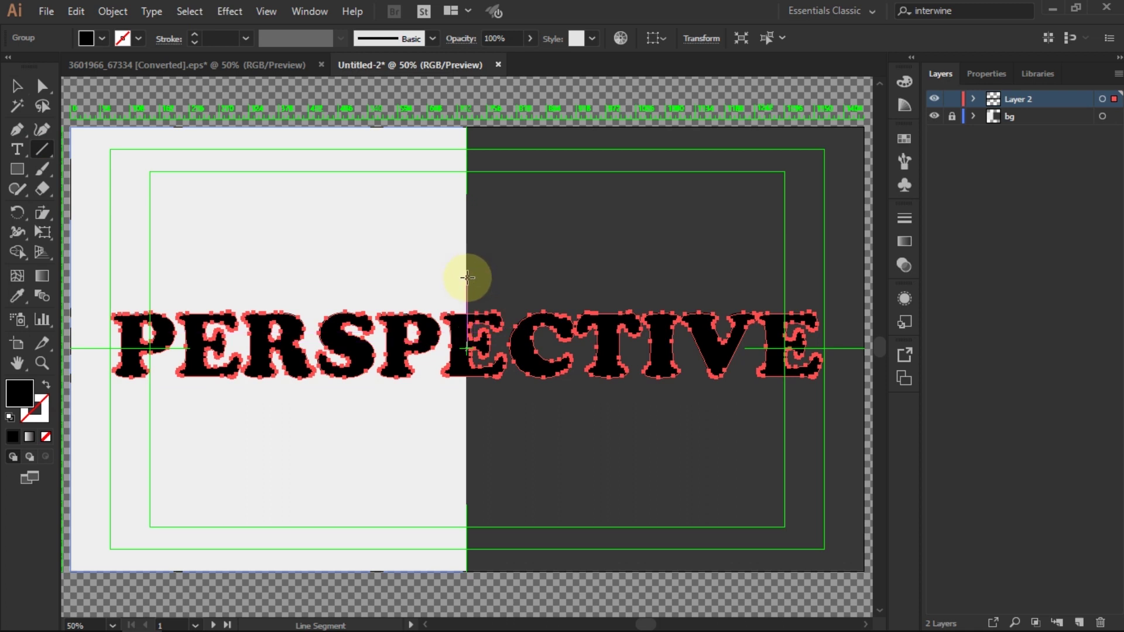
left_click_drag(467, 277, 467, 429)
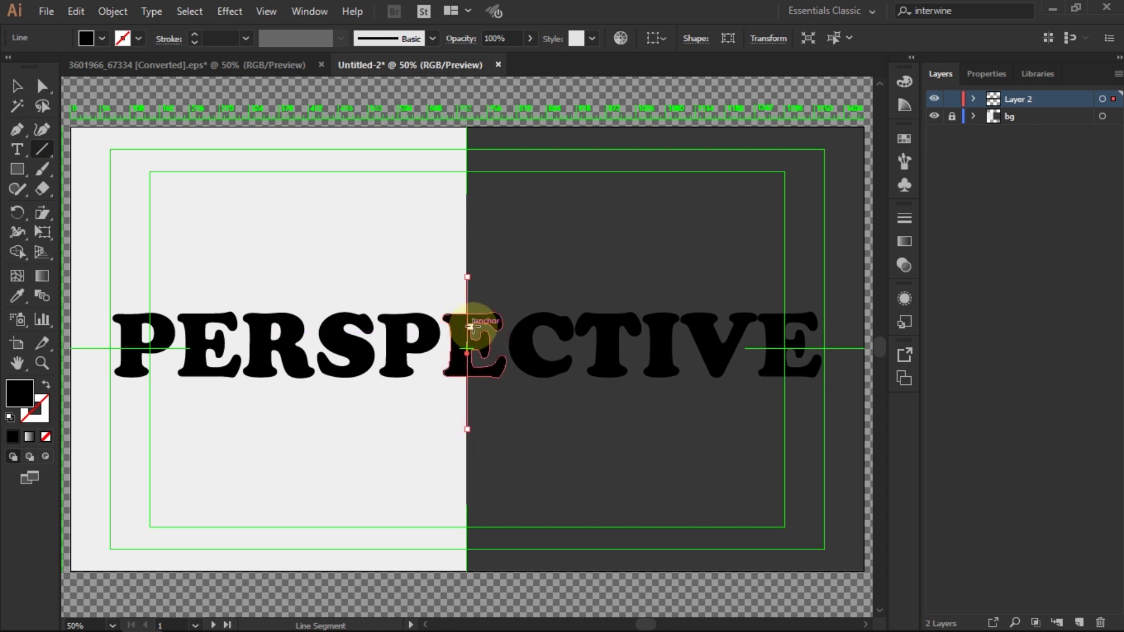
Split the expanded text along the vertical line with the Divide pathfinder
left_click(18, 89)
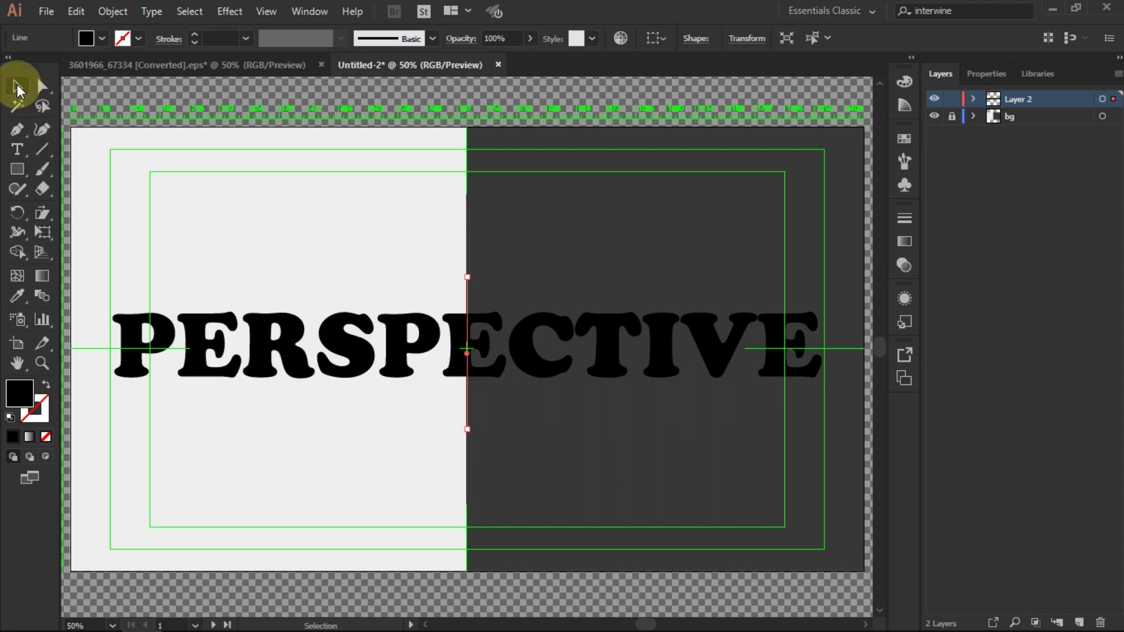
left_click(191, 328, "shift")
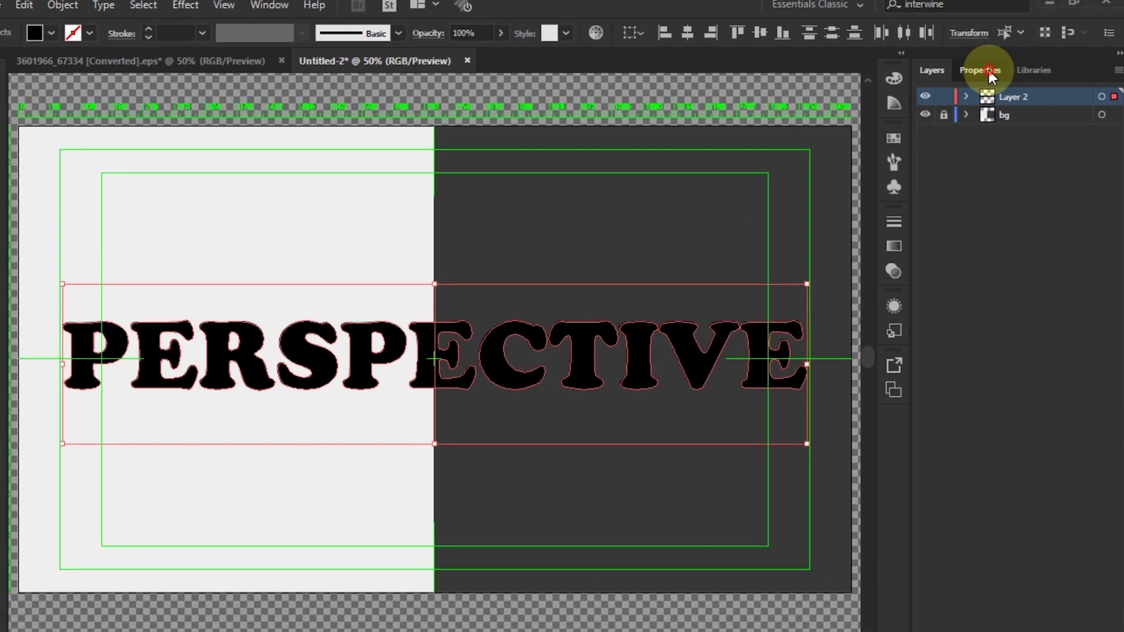
left_click(988, 74)
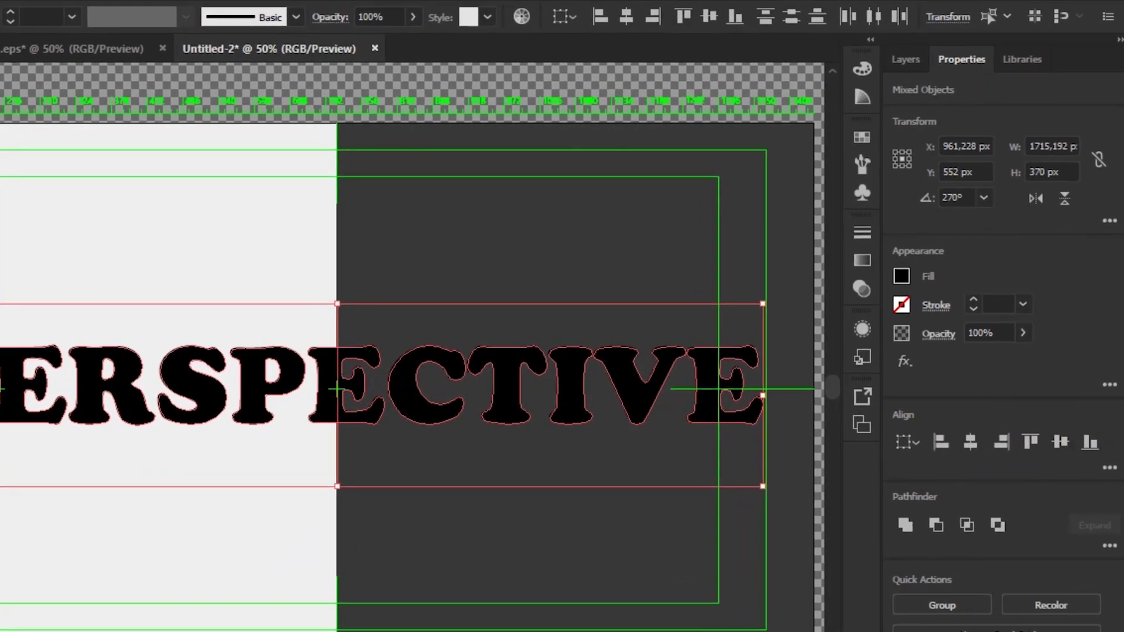
left_click(1108, 546)
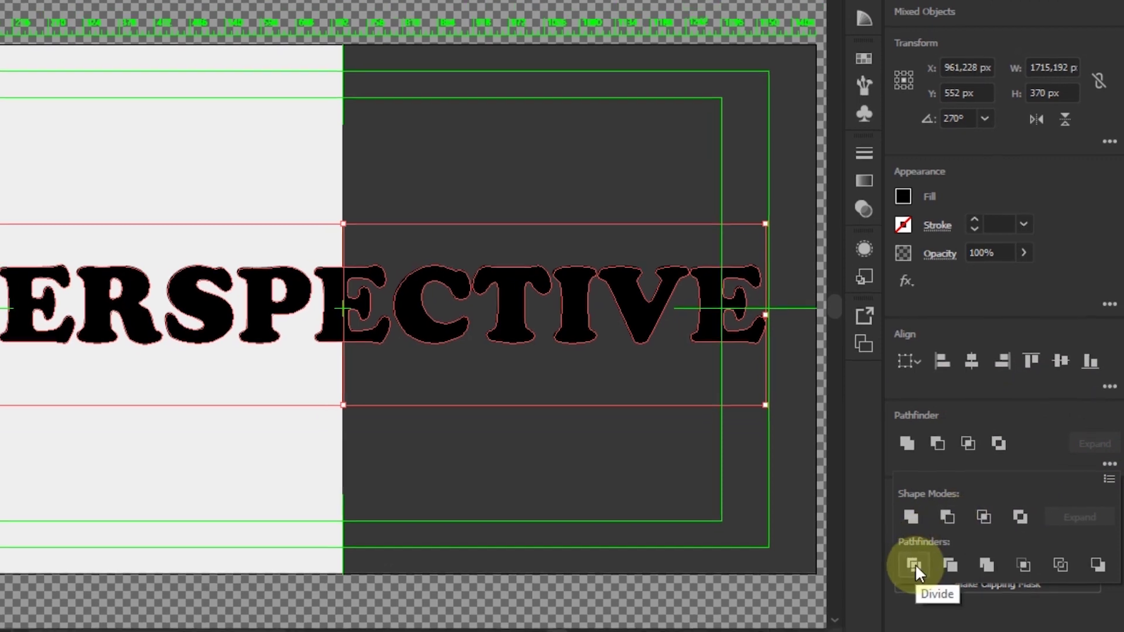
left_click(911, 564)
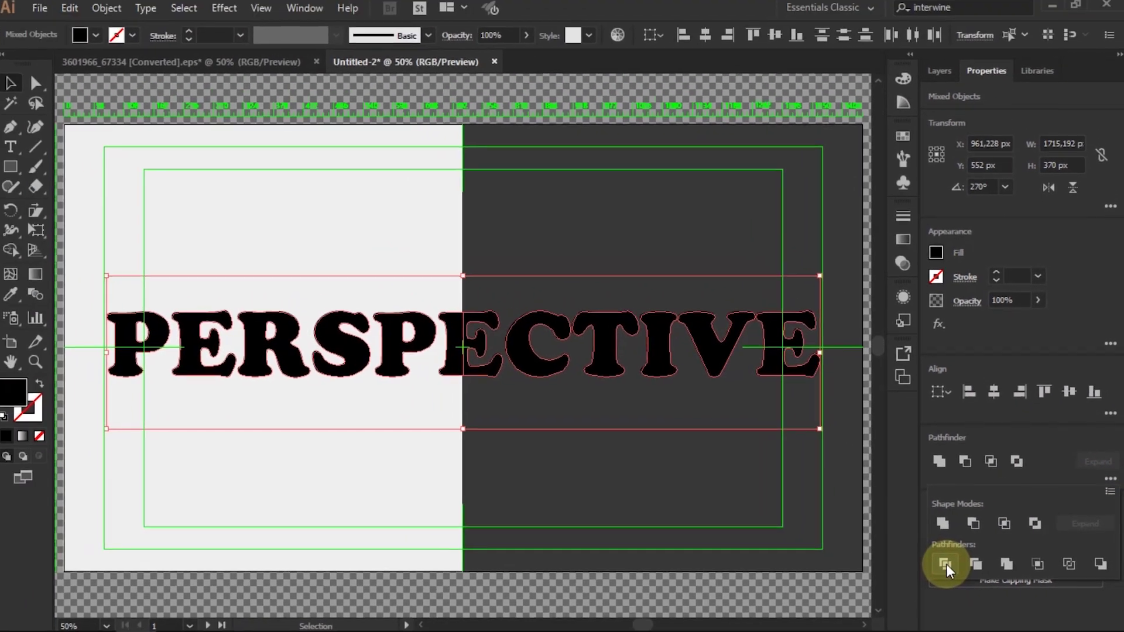
left_click(18, 87)
left_click(155, 200)
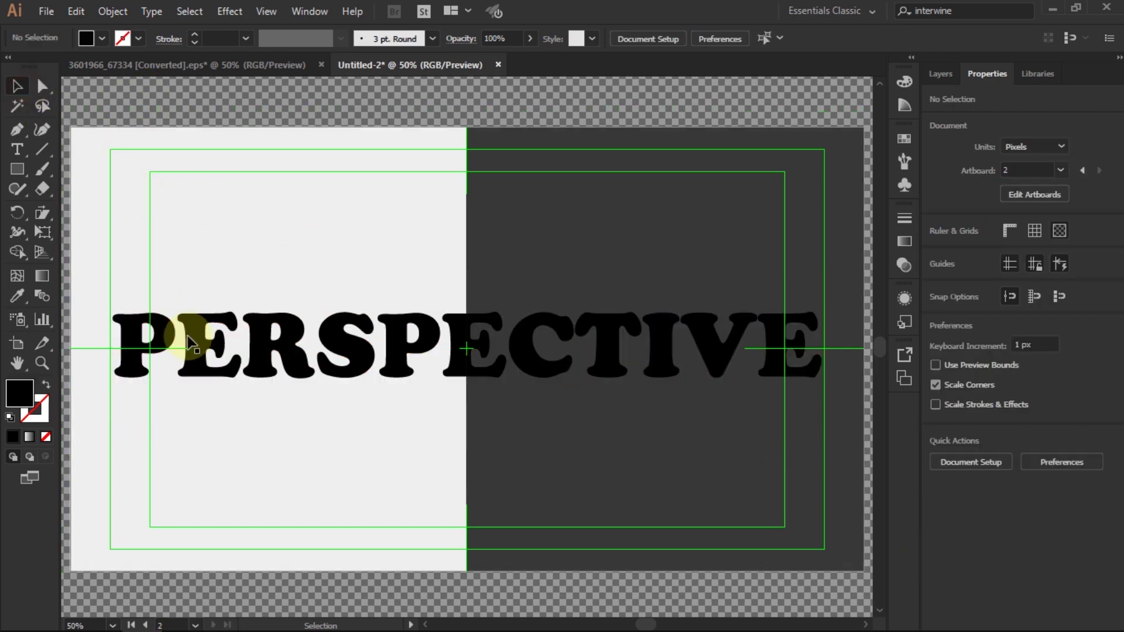
Isolate the divided text group and fill the right half of the middle E and the letters C, T, V and E with the light background colour
left_click(188, 328)
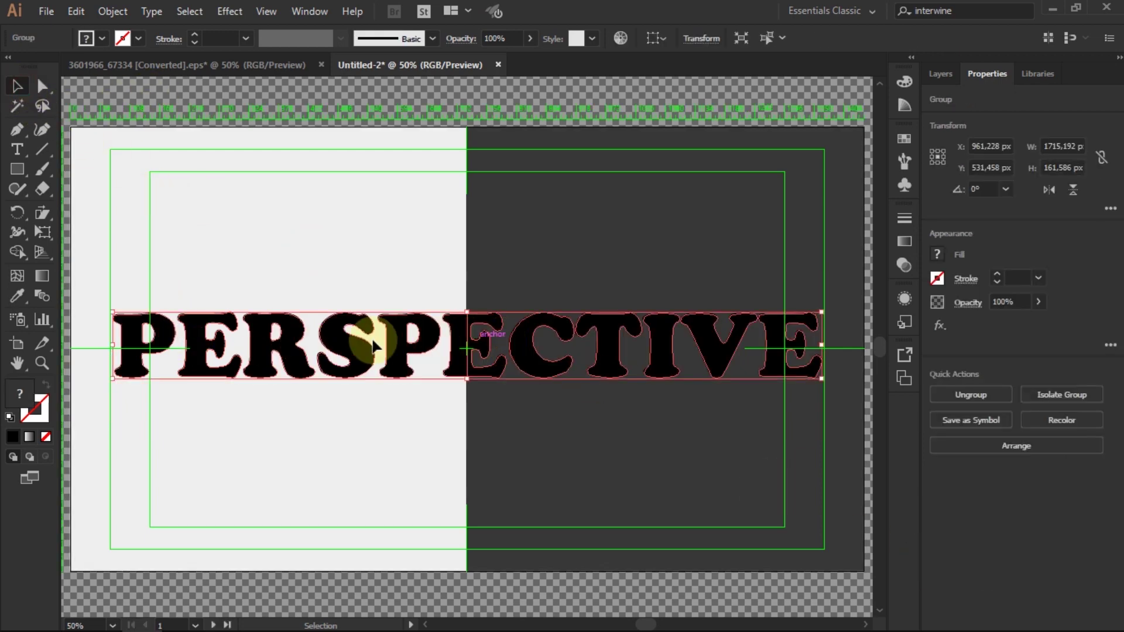
double_click(483, 345)
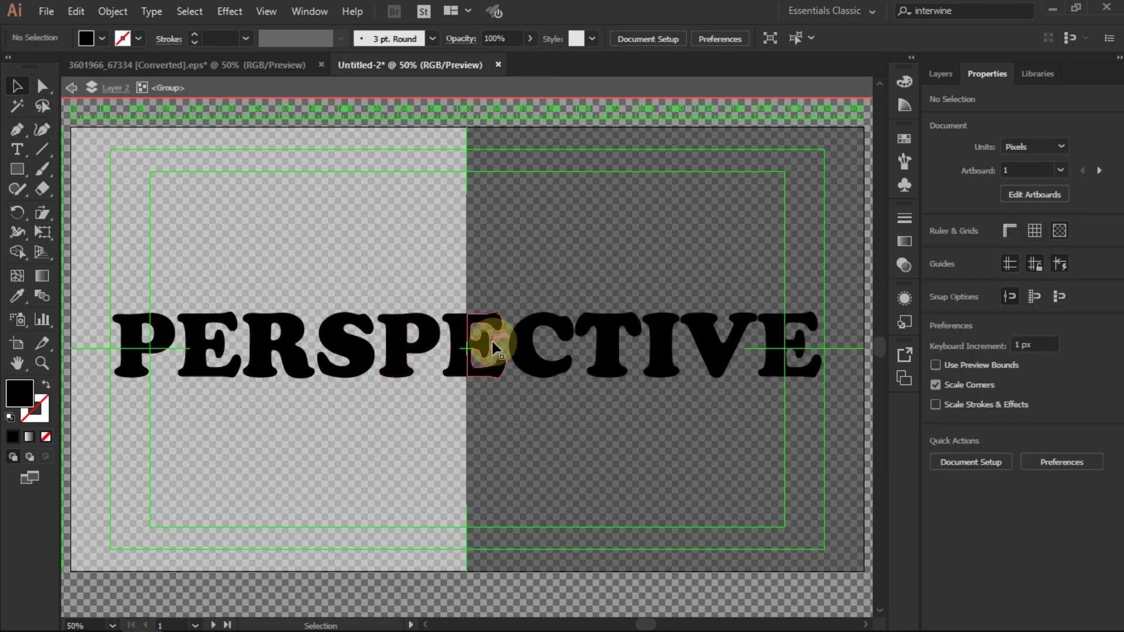
left_click(492, 342)
left_click(535, 329, "shift")
left_click(608, 327, "shift")
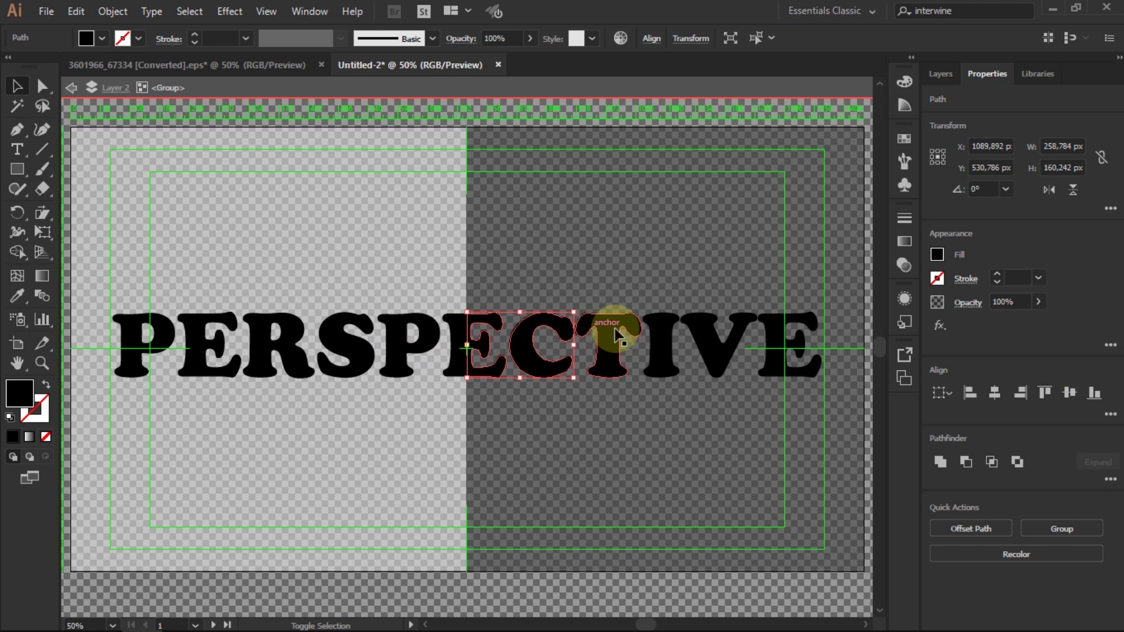
left_click(699, 335, "shift")
left_click(784, 333, "shift")
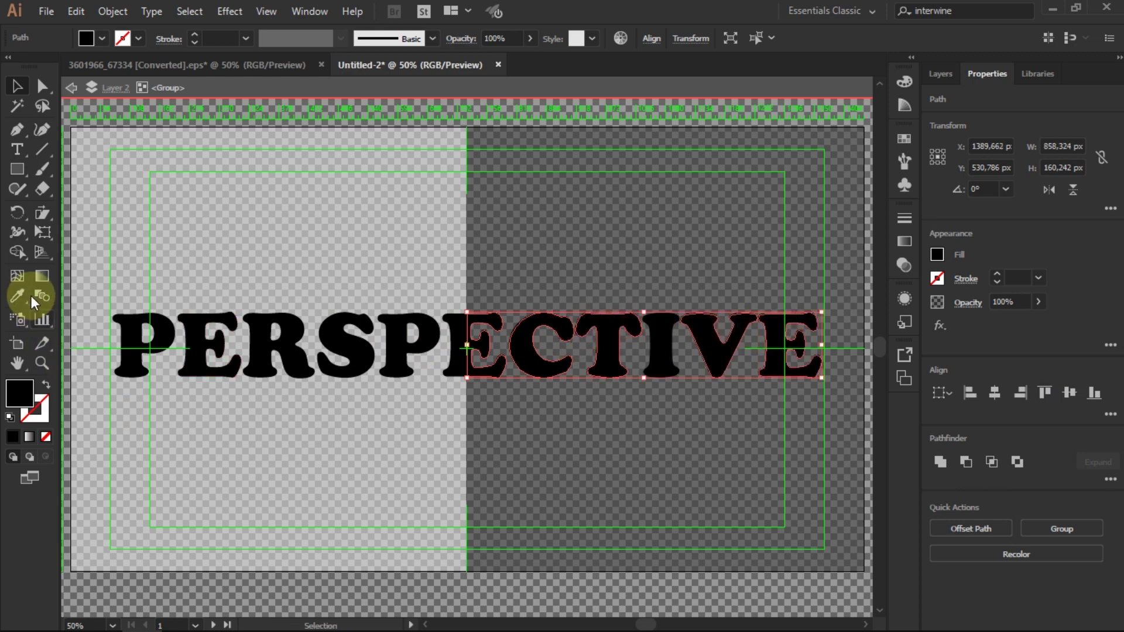
left_click(21, 293)
left_click(233, 240)
left_click(14, 87)
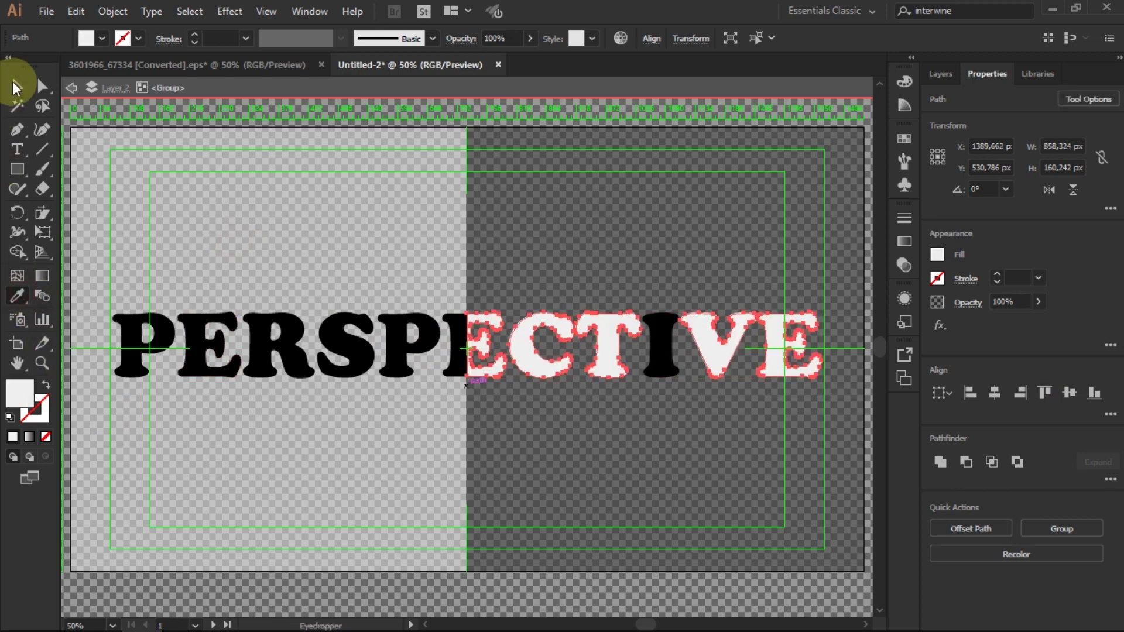
Fill the letter I with the same light background colour
left_click(432, 201)
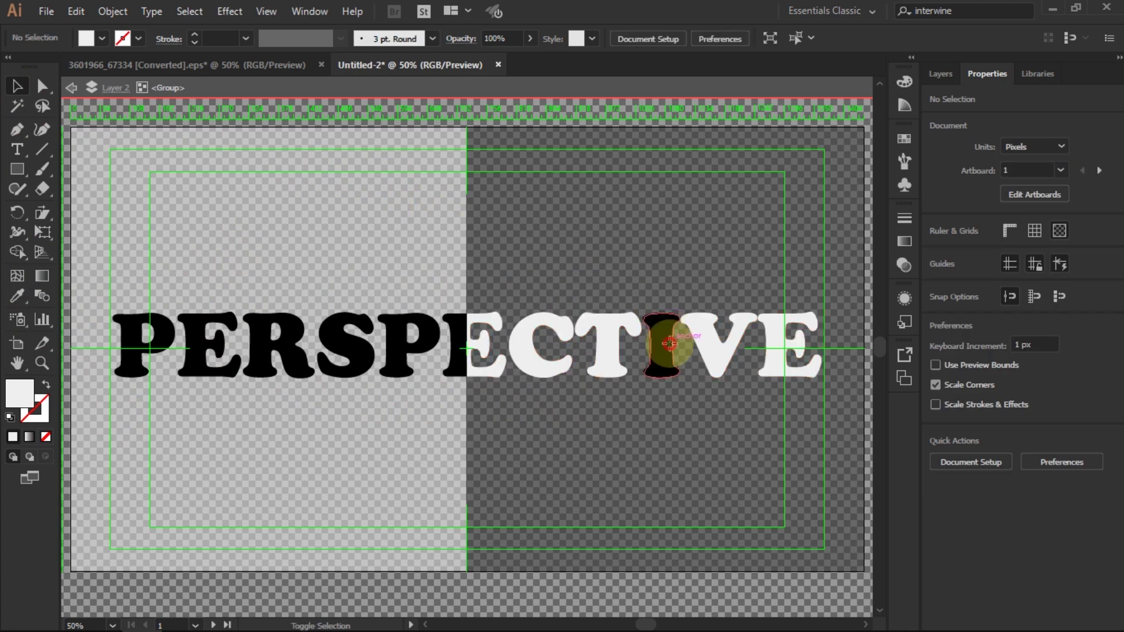
left_click(669, 344)
left_click(17, 296)
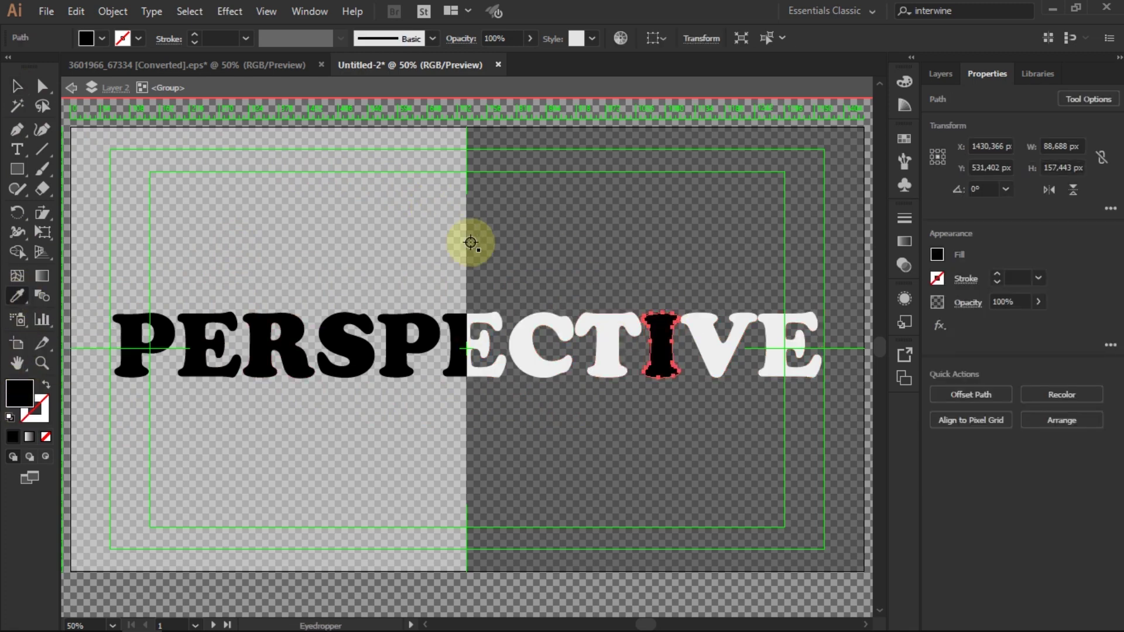
left_click(414, 246)
left_click(15, 87)
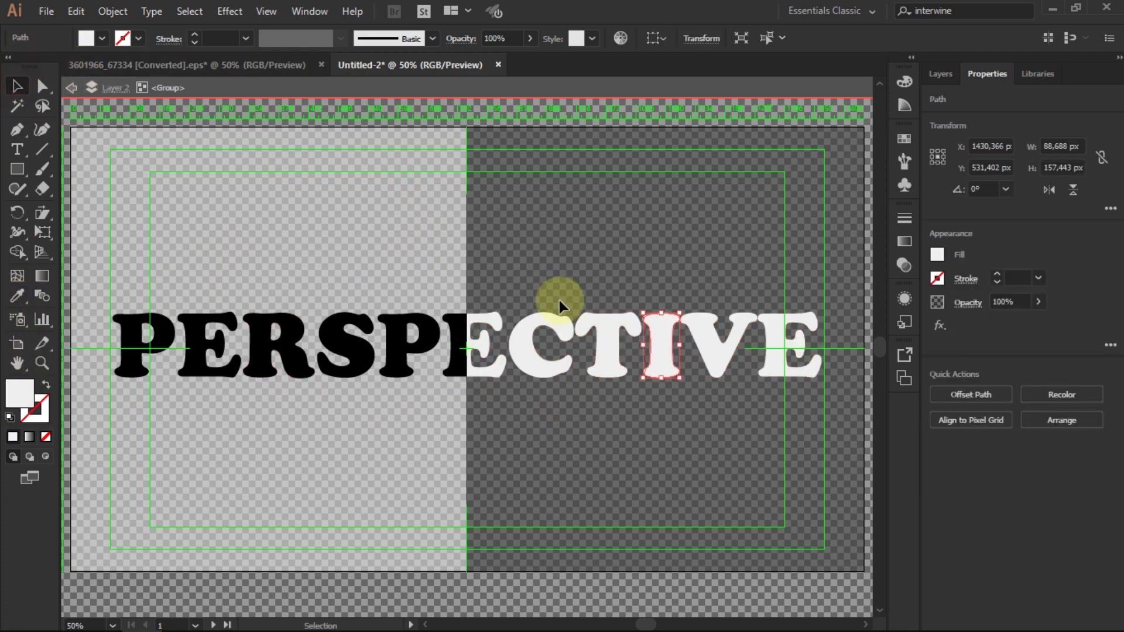
Group all the light letter pieces on the dark half of the background
left_click(512, 331, "shift")
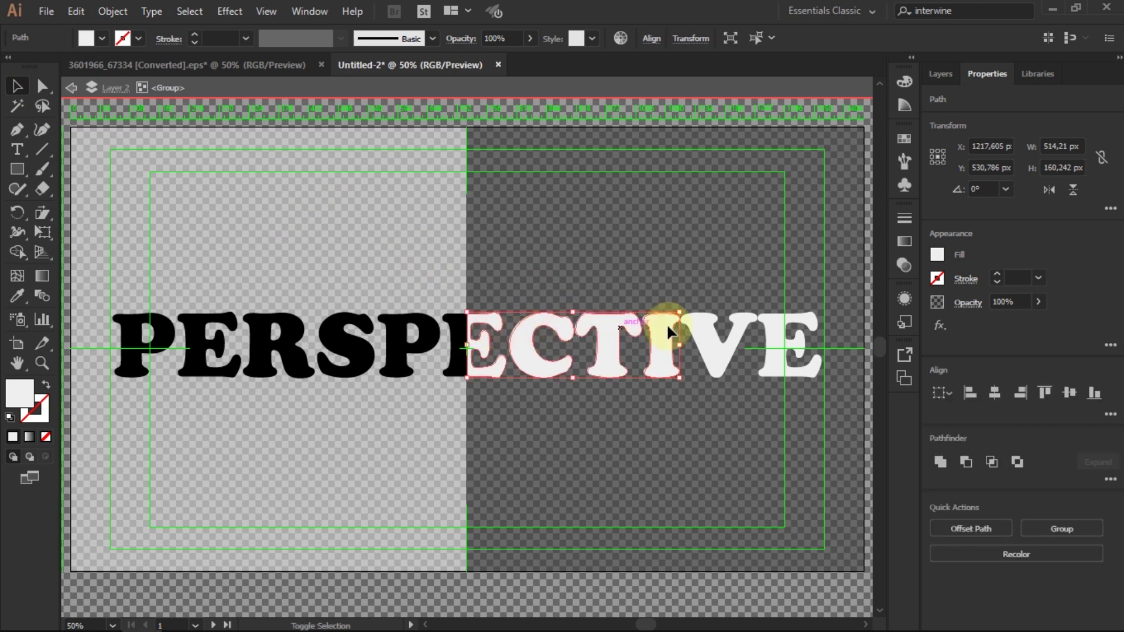
right_click(735, 335)
left_click(769, 408)
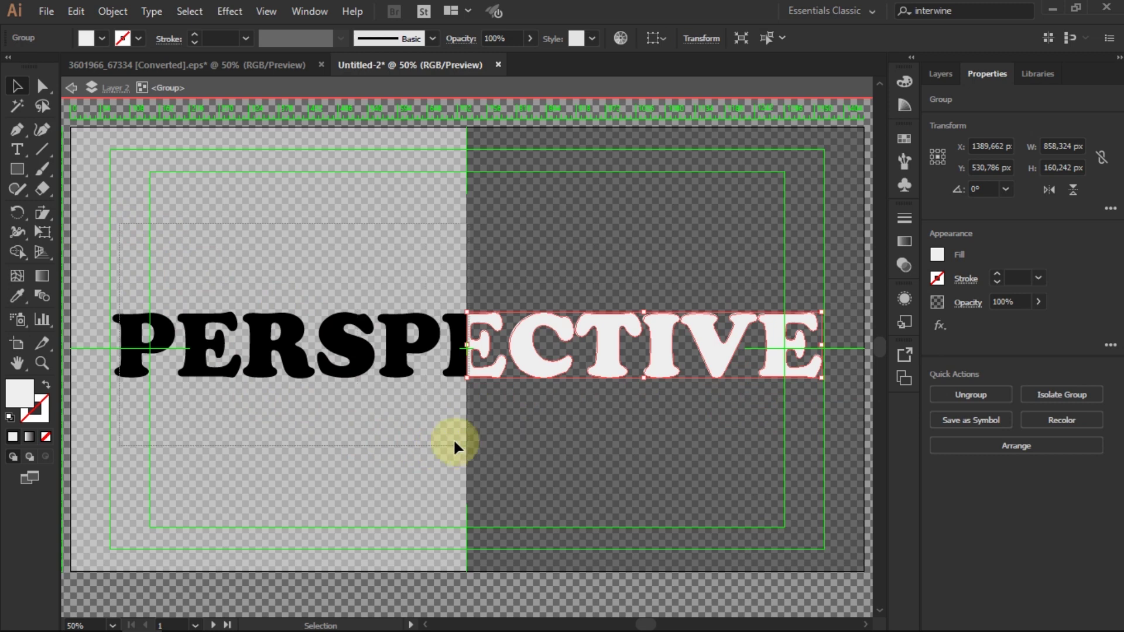
Group all the black letter pieces on the light half of the background
left_click_drag(454, 445, 454, 445)
right_click(452, 336)
left_click(490, 452)
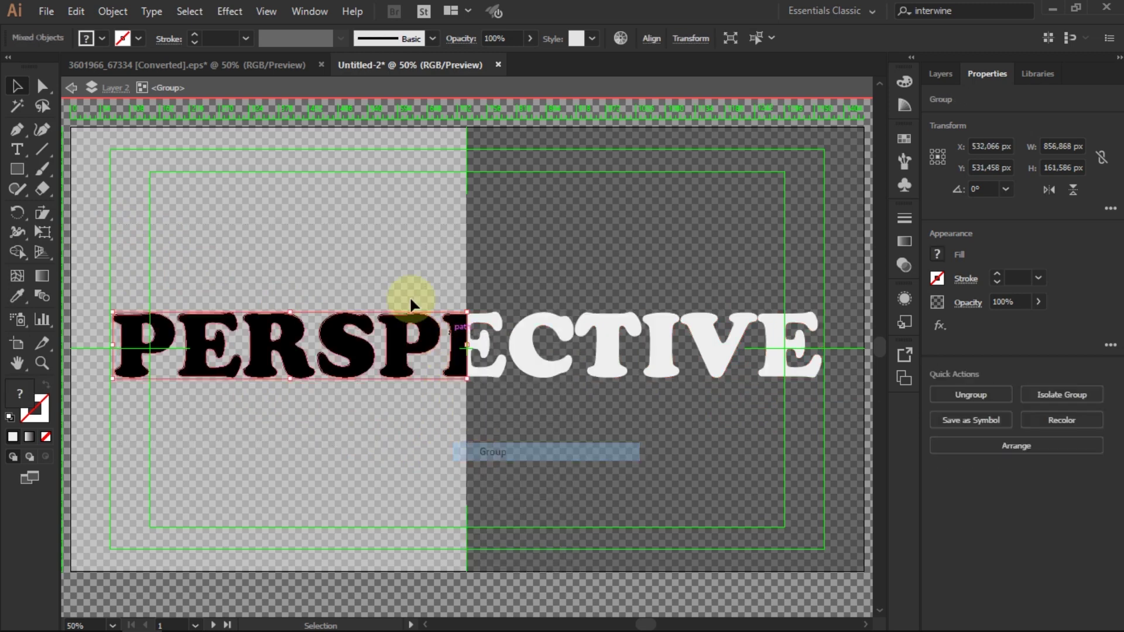
Leave isolation mode and ungroup the whole word so that its black and light halves become separate groups
left_click(412, 303)
left_click(530, 331)
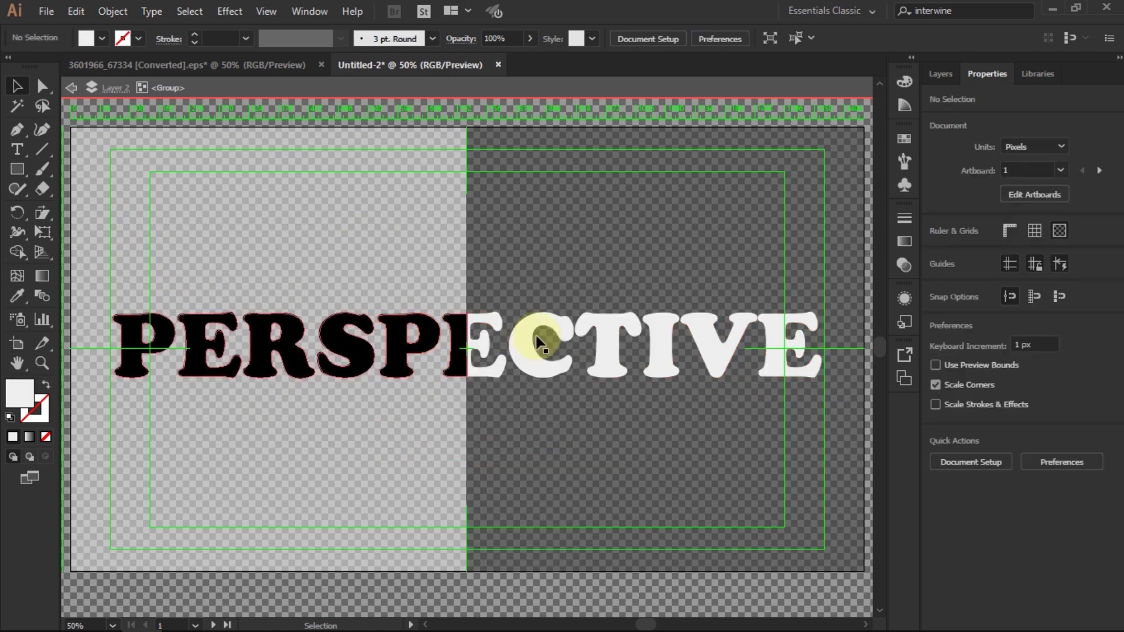
double_click(407, 264)
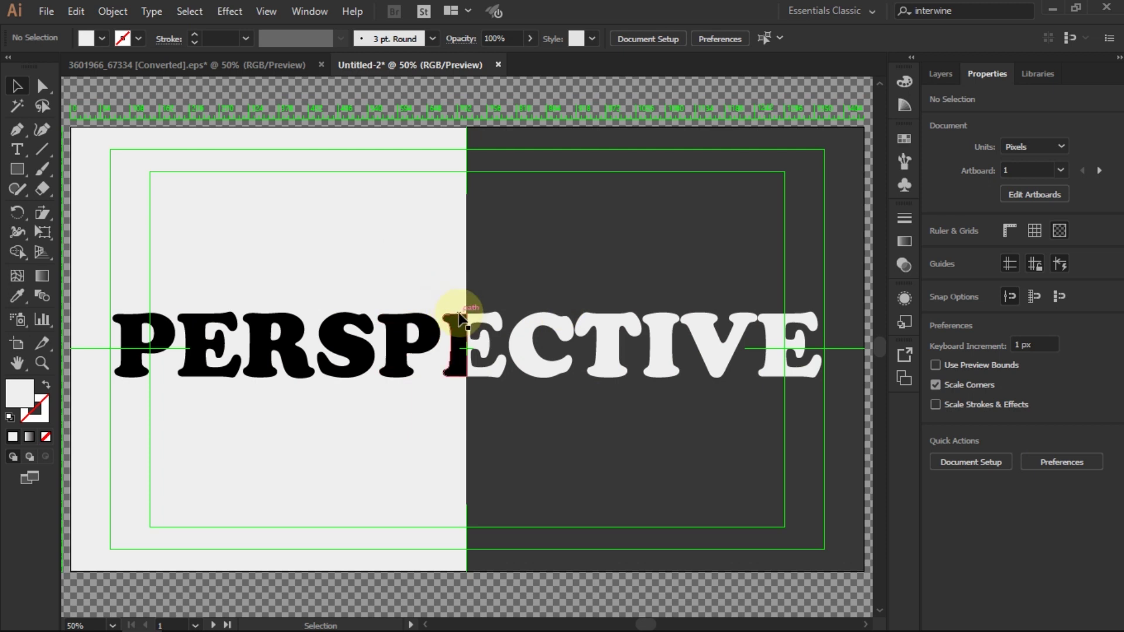
left_click(413, 351)
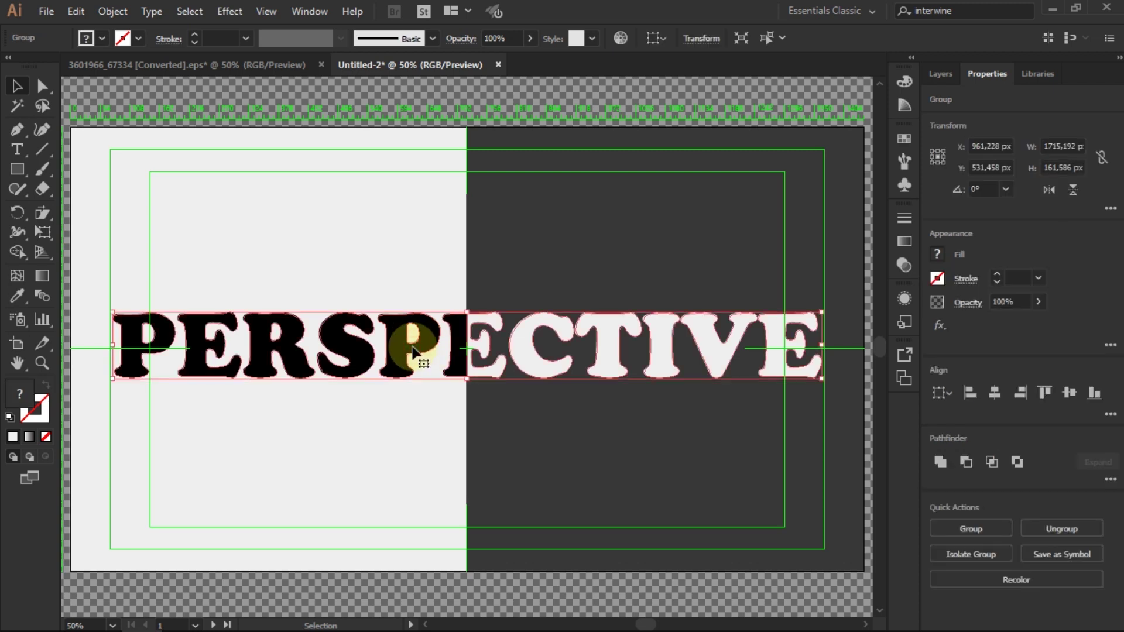
right_click(413, 349)
left_click(453, 482)
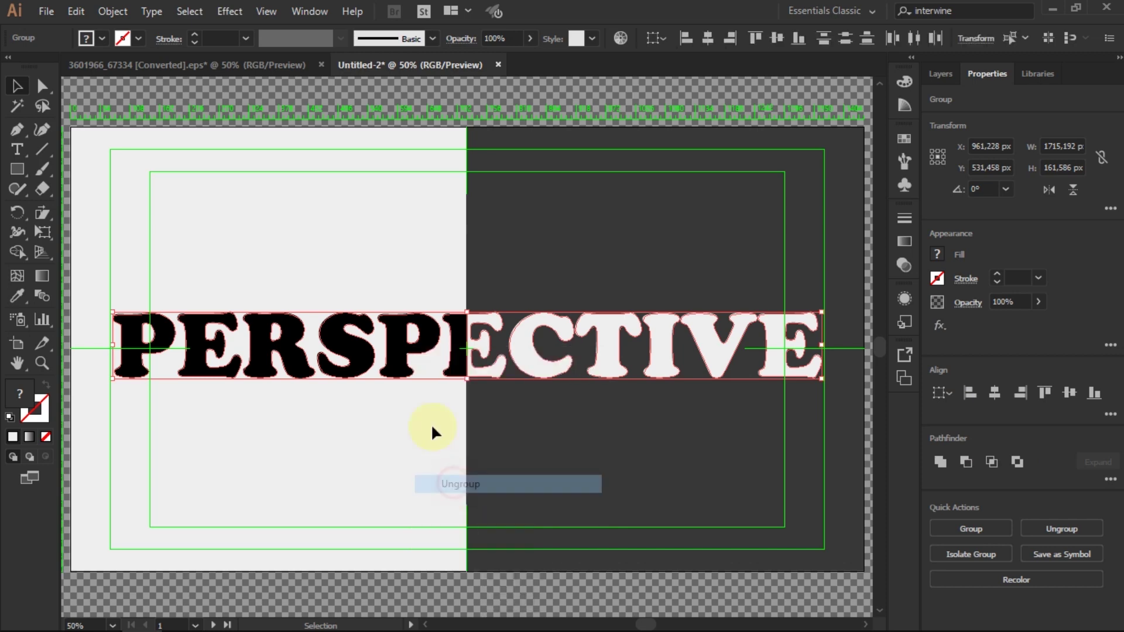
left_click(384, 243)
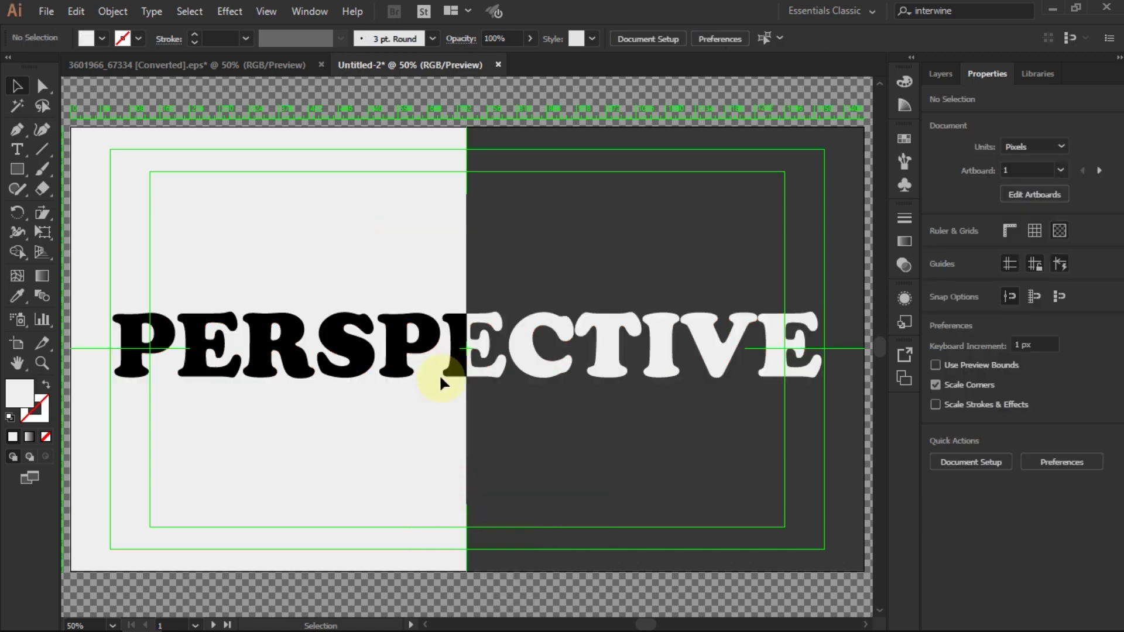
Distort the black half in perspective with Free Transform, enlarging it toward the centre line to about 618 px tall
left_click(401, 354)
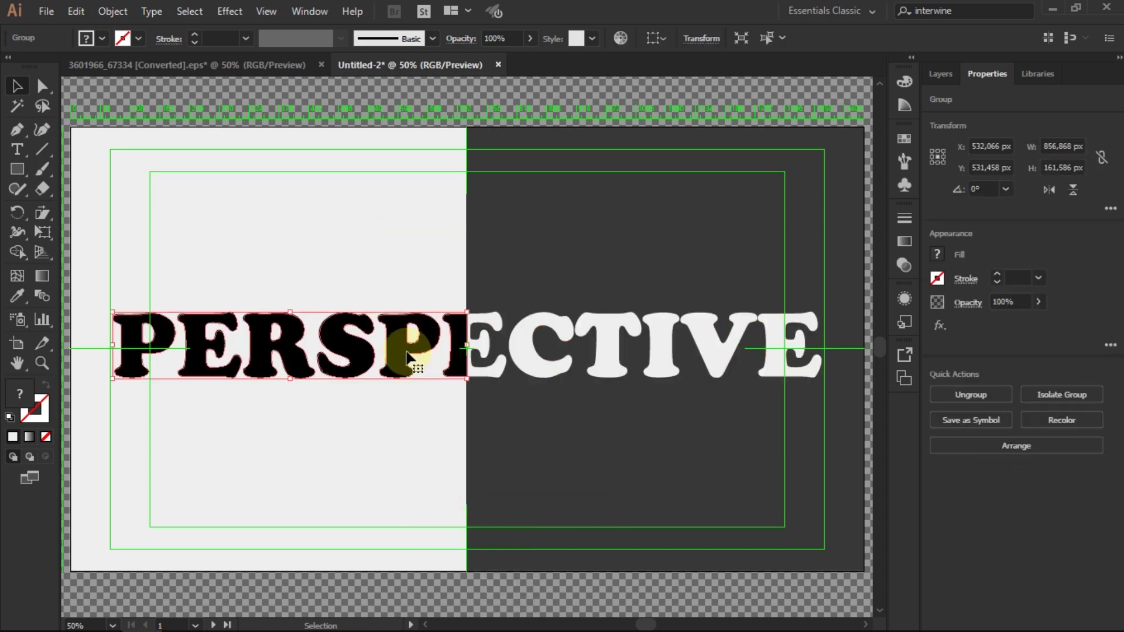
left_click(48, 236)
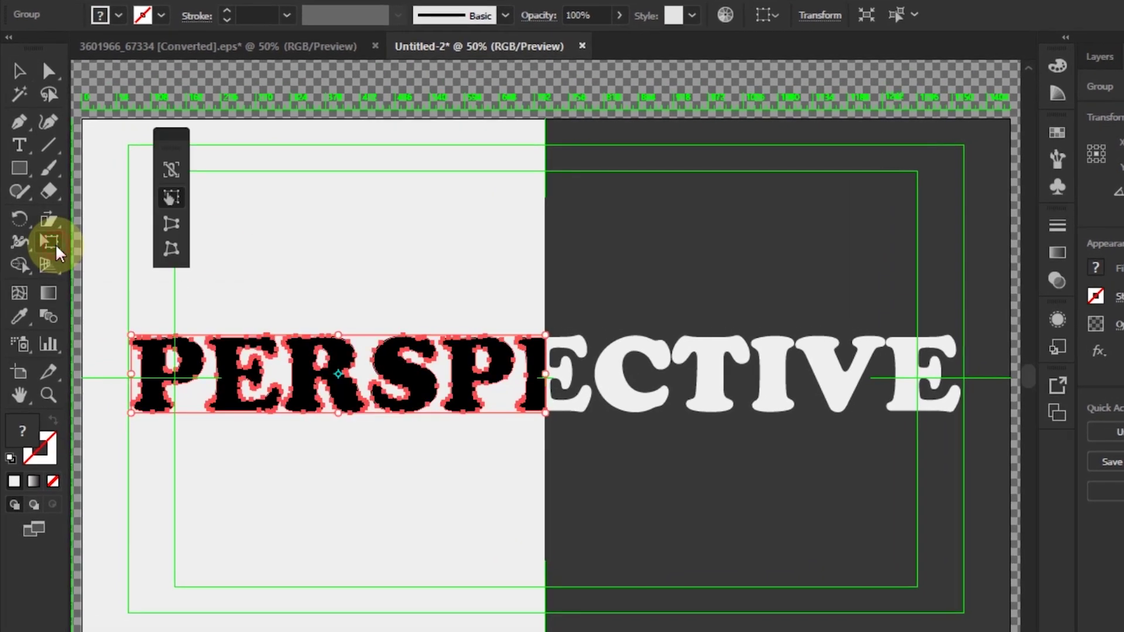
left_click(58, 253)
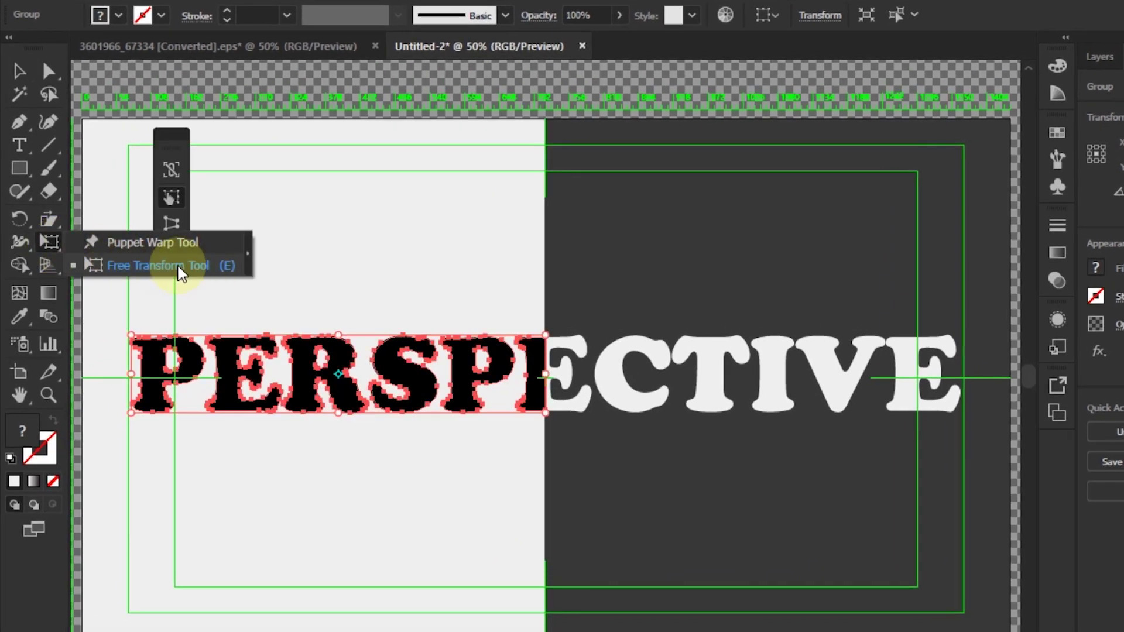
left_click(42, 242)
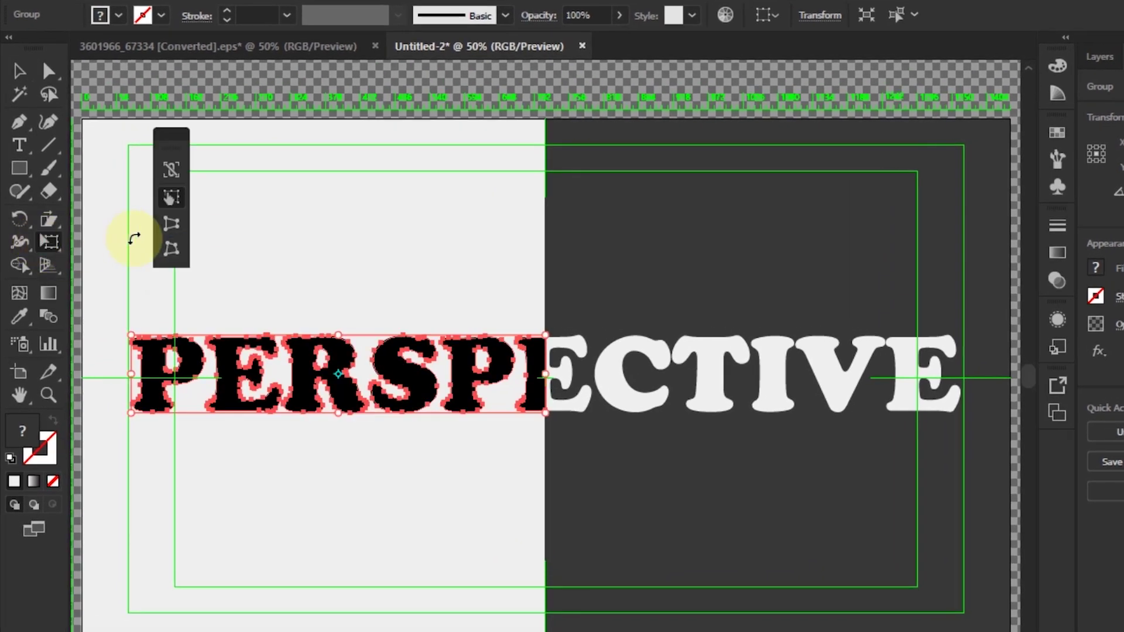
left_click(171, 229)
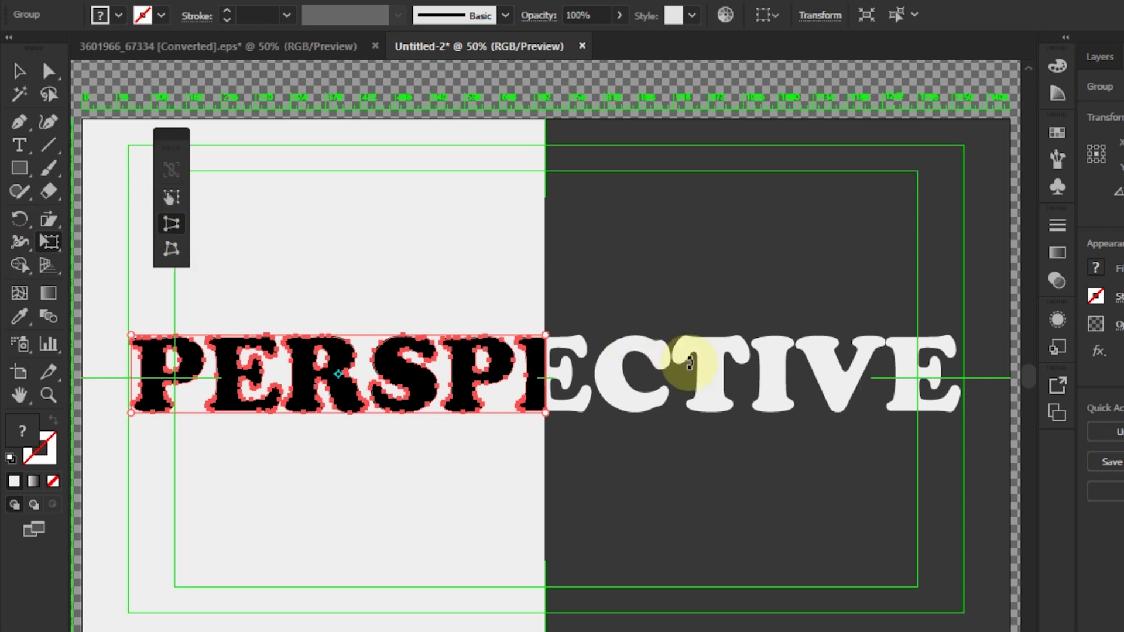
left_click_drag(545, 335, 542, 223)
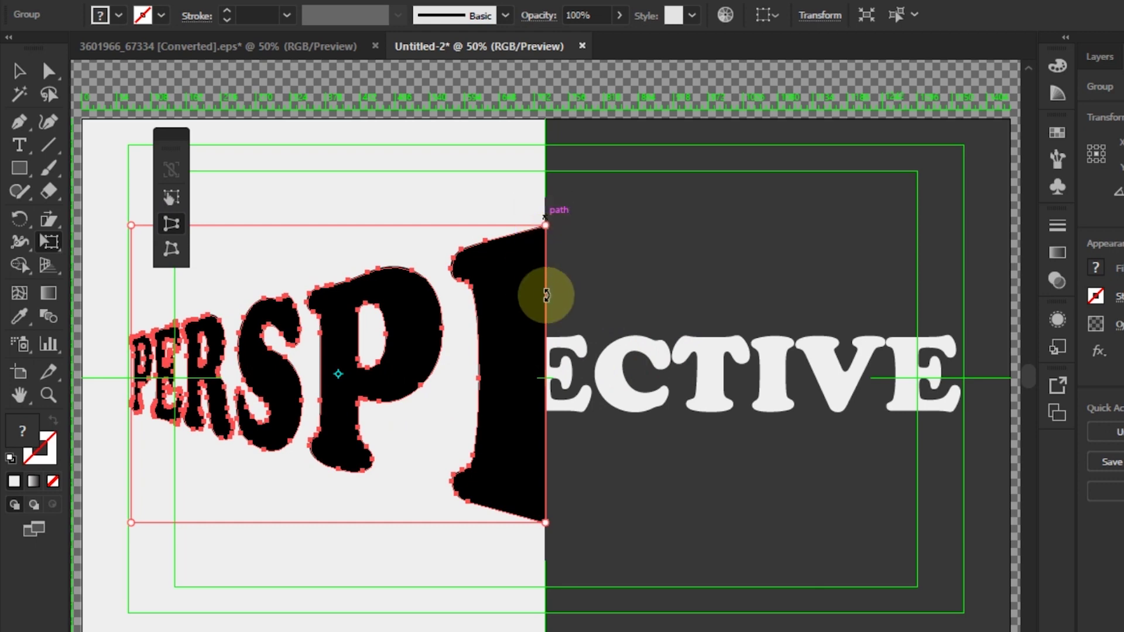
left_click(15, 73)
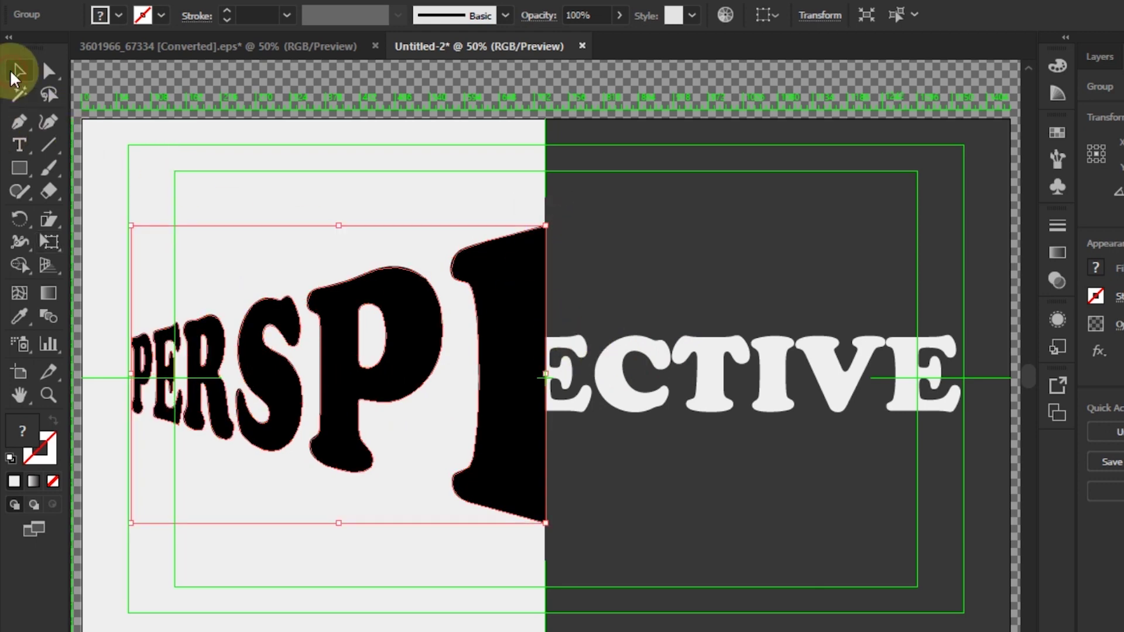
Distort the light half in perspective with Free Transform, enlarging it toward the centre line to about 614 px tall
left_click(620, 351)
left_click(49, 242)
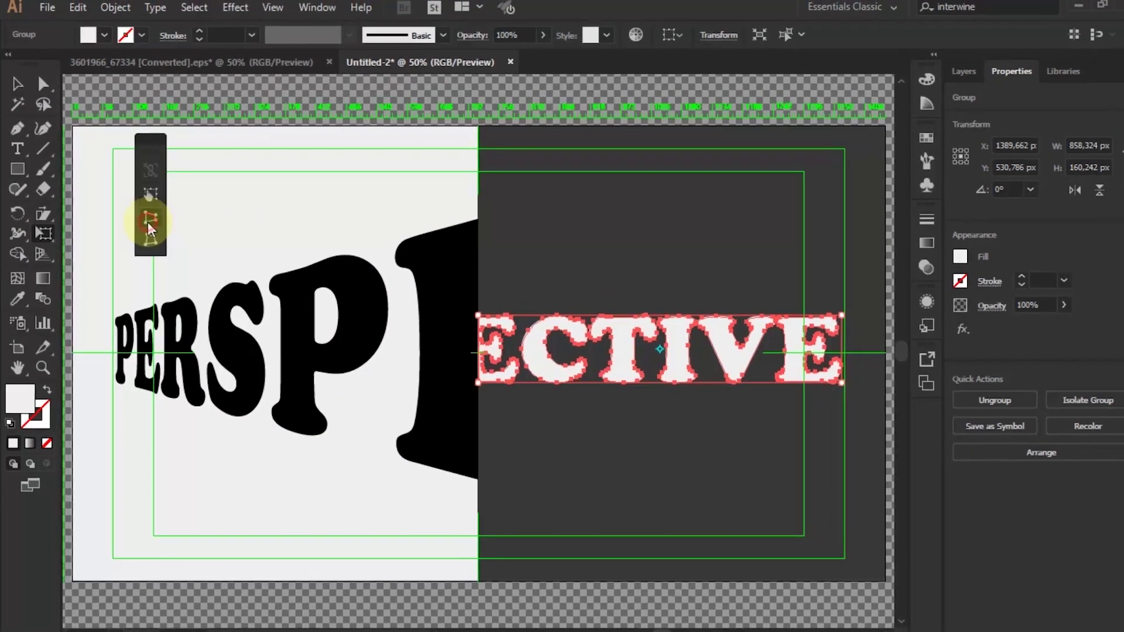
left_click(157, 219)
left_click_drag(465, 311, 477, 67)
key("ctrl+plus")
key("ctrl+plus")
left_click_drag(126, 407, 125, 419)
left_click_drag(304, 463, 298, 507)
scroll(304, 467, "up", 5)
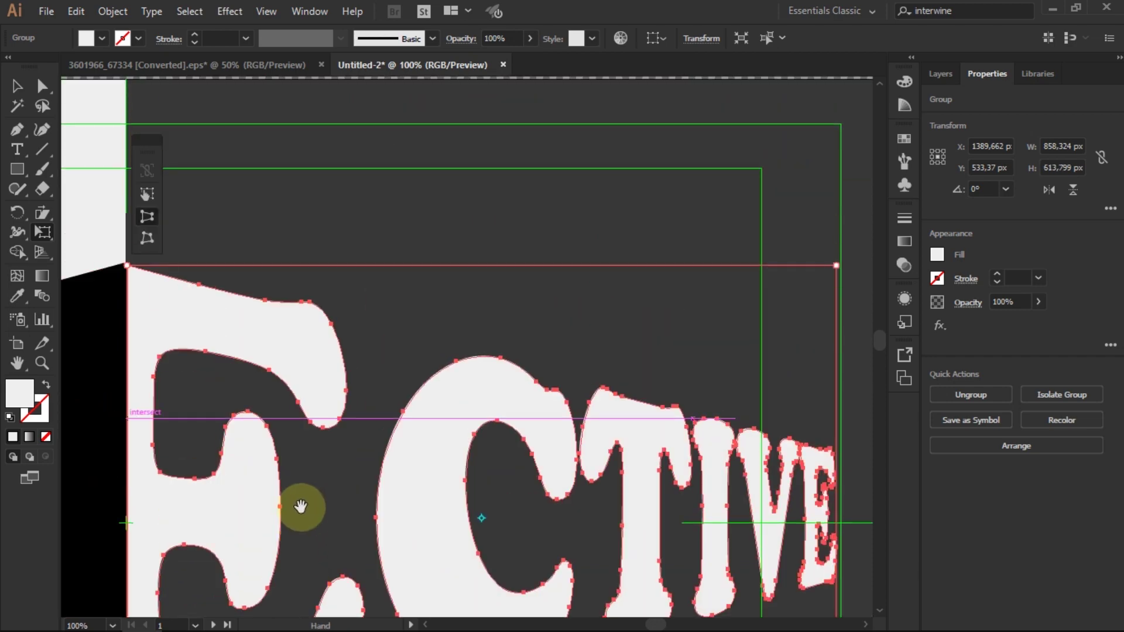
left_click_drag(127, 261, 126, 265)
left_click(12, 85)
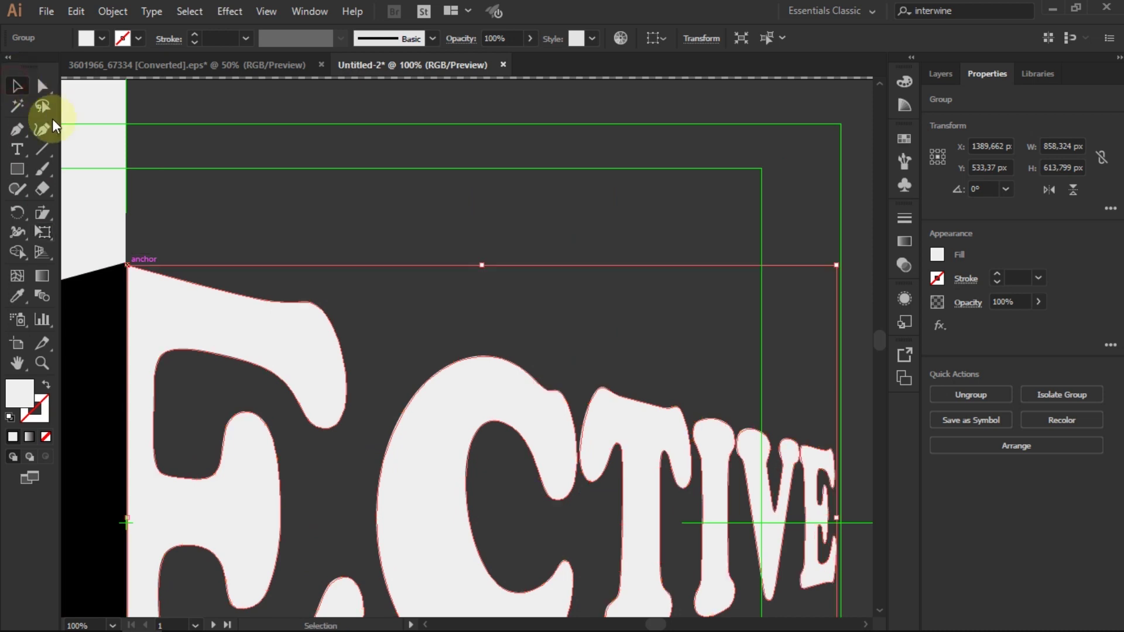
Refine the light half's perspective distortion so the upper corner of its E meets the black half's corner on the centre line
left_click(206, 245)
left_click(173, 303)
key("ctrl+plus")
key("ctrl+plus")
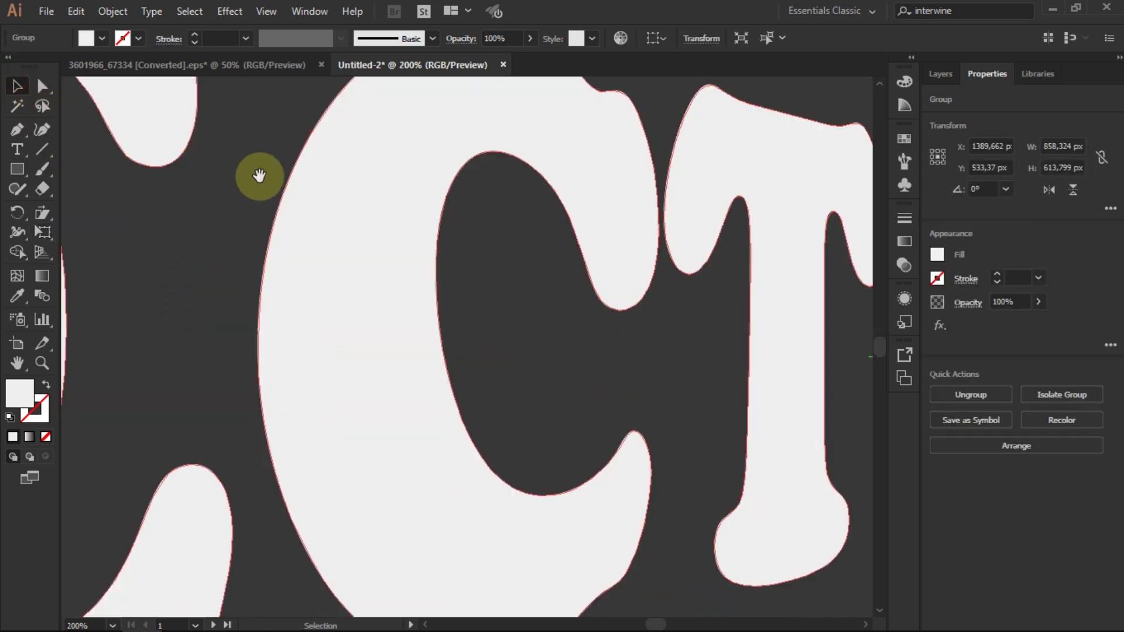
left_click_drag(258, 176, 357, 416)
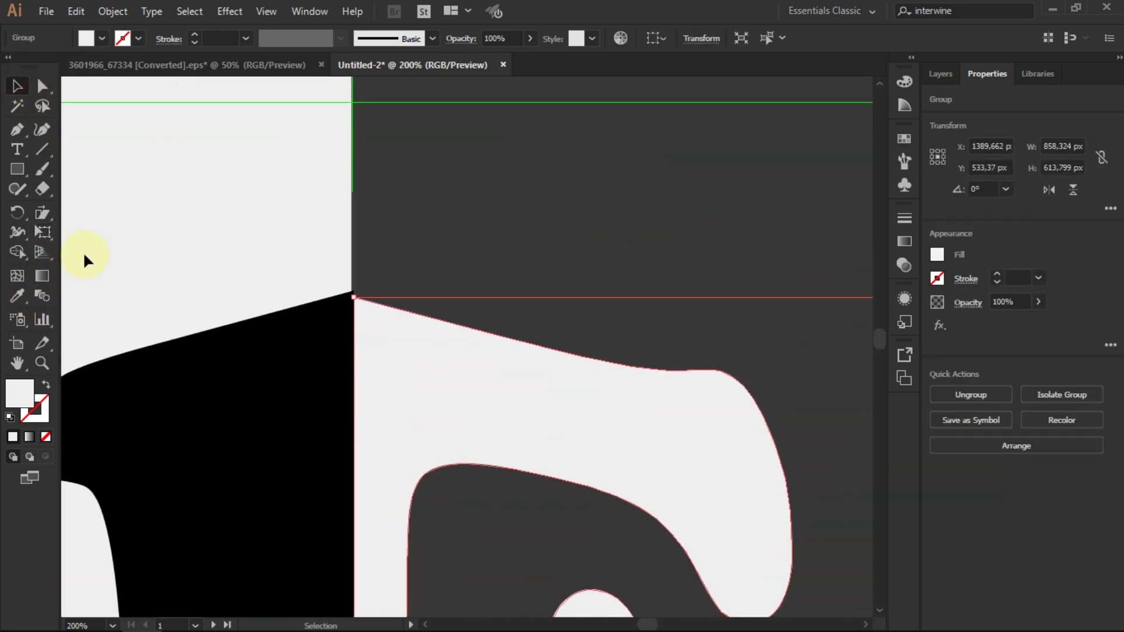
key("e")
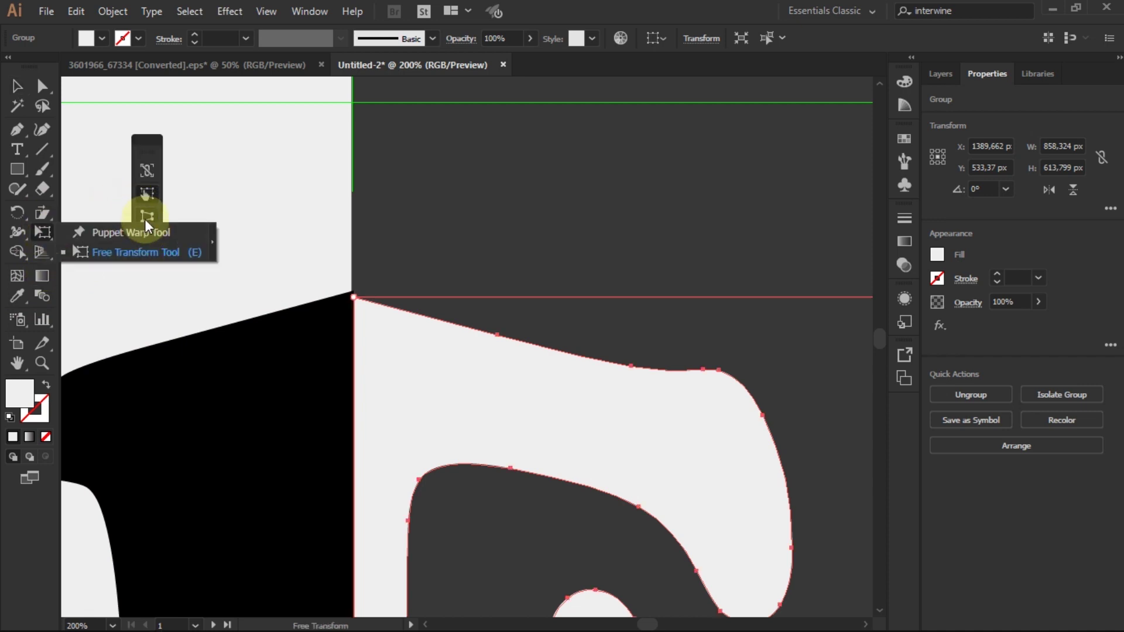
left_click_drag(353, 297, 354, 293)
left_click(13, 87)
left_click(356, 332)
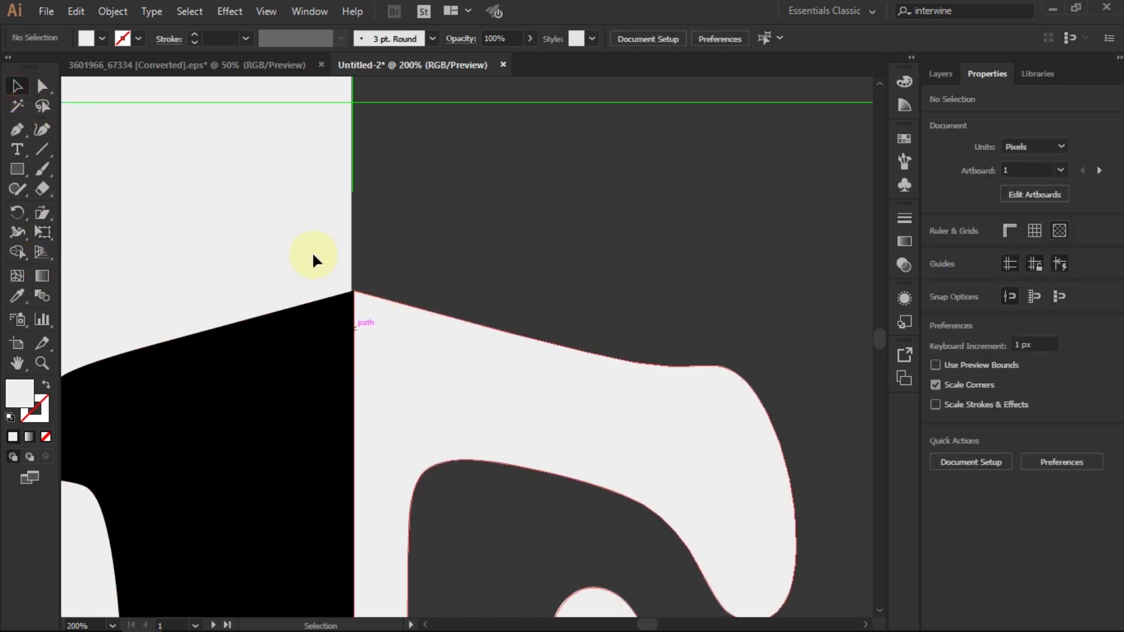
Ungroup the black half into individual letters
key("ctrl+minus")
key("ctrl+minus")
key("ctrl+minus")
key("ctrl+minus")
key("ctrl+minus")
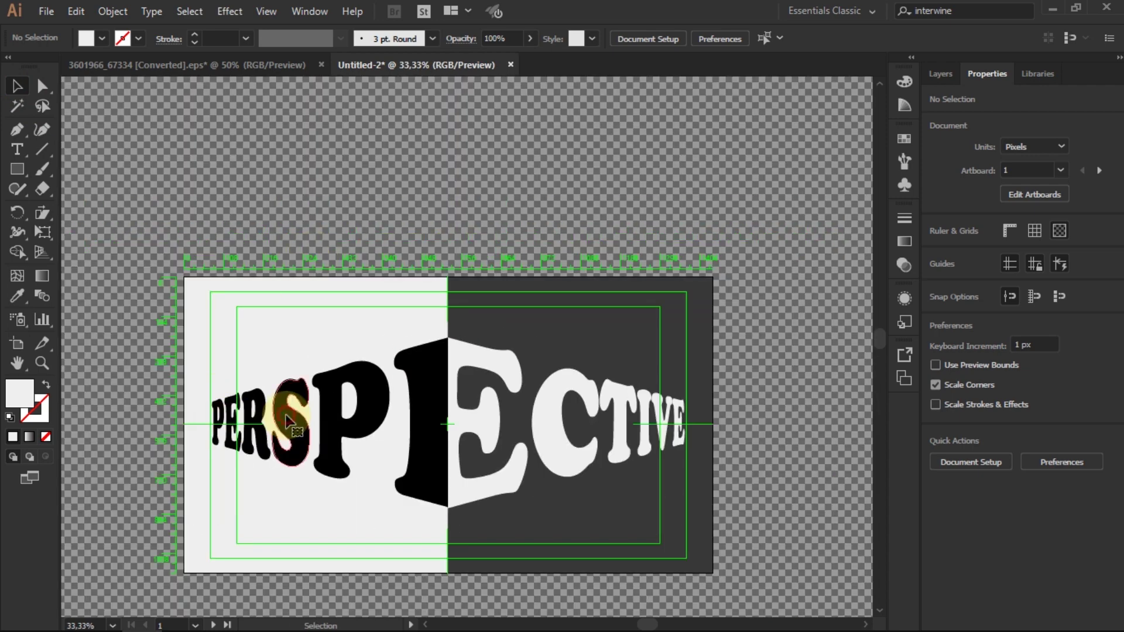
left_click(287, 420)
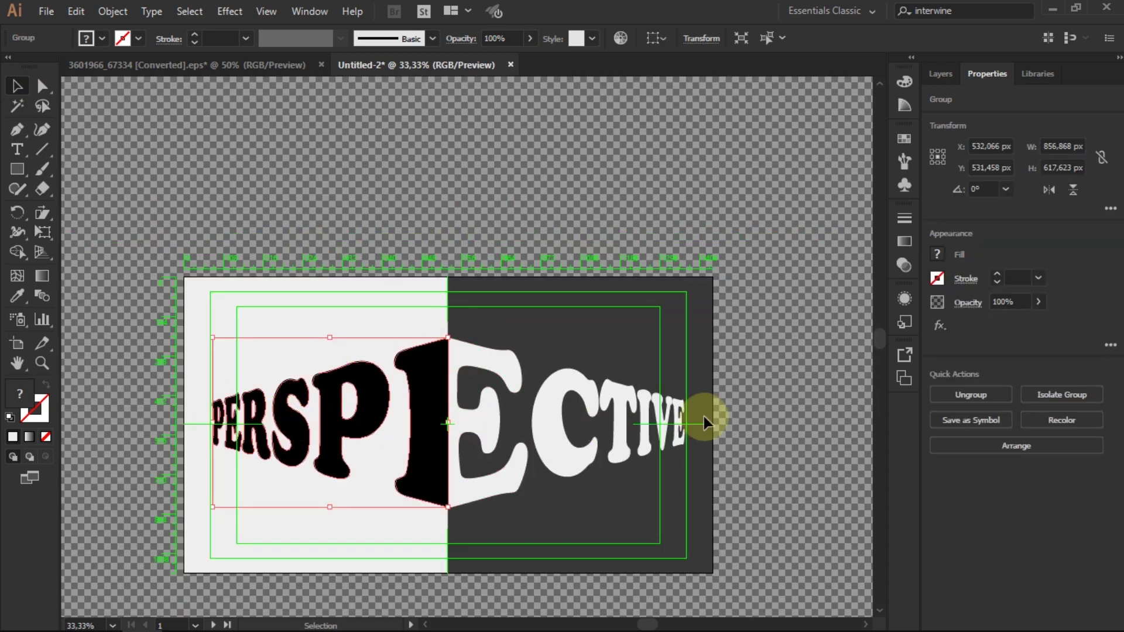
right_click(381, 419)
left_click(241, 231)
left_click(292, 436)
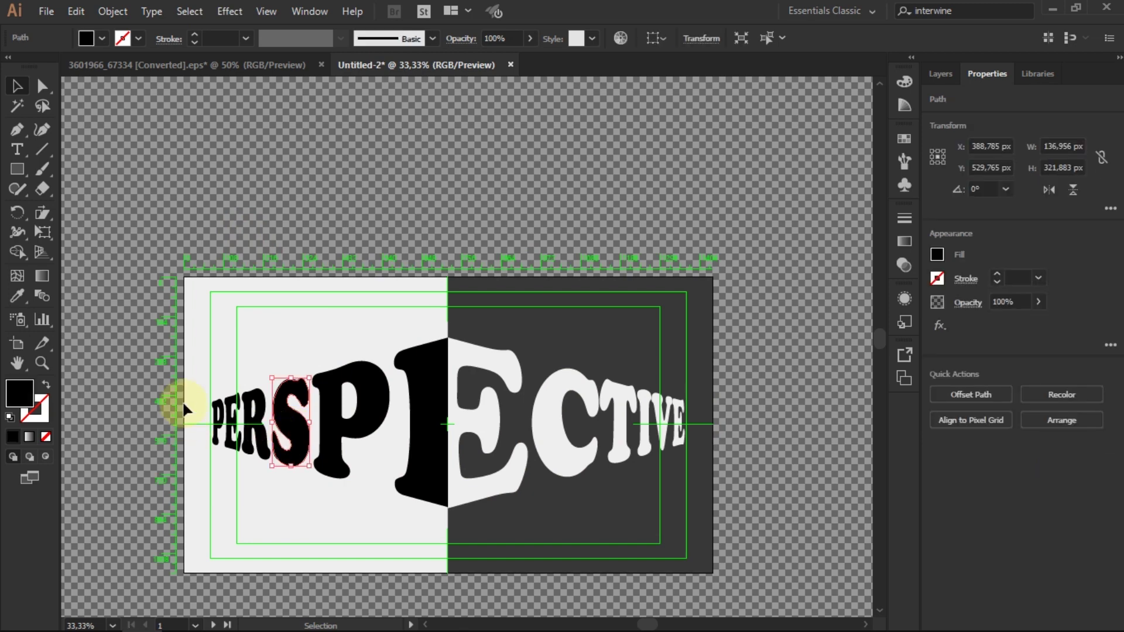
left_click_drag(184, 410, 429, 511)
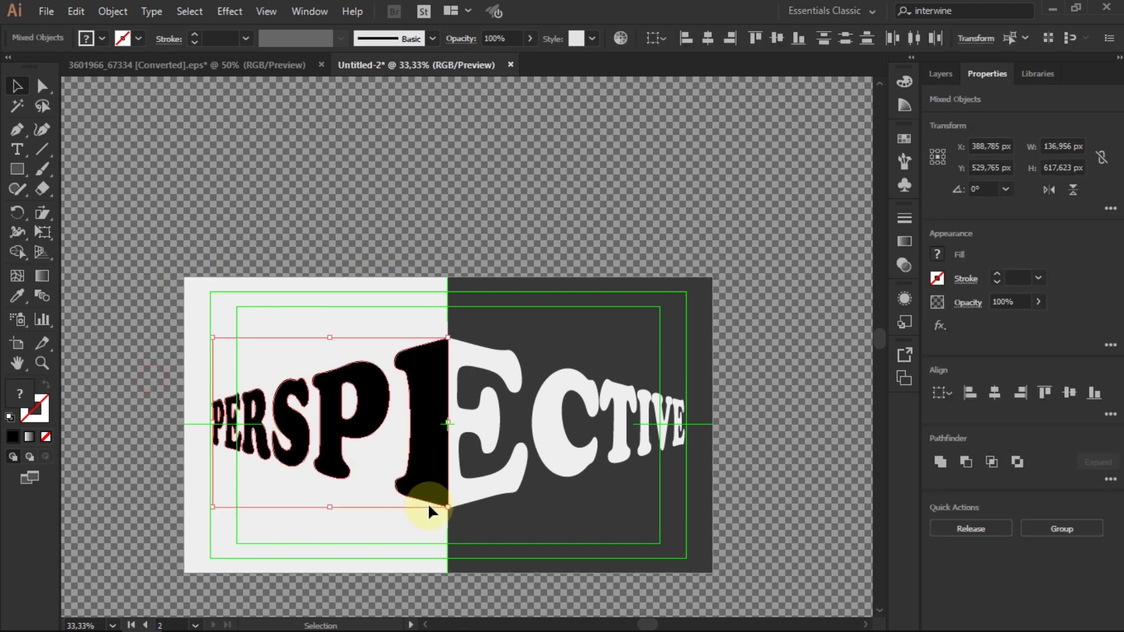
right_click(257, 427)
left_click(165, 212)
left_click_drag(142, 344, 421, 445)
left_click(188, 406)
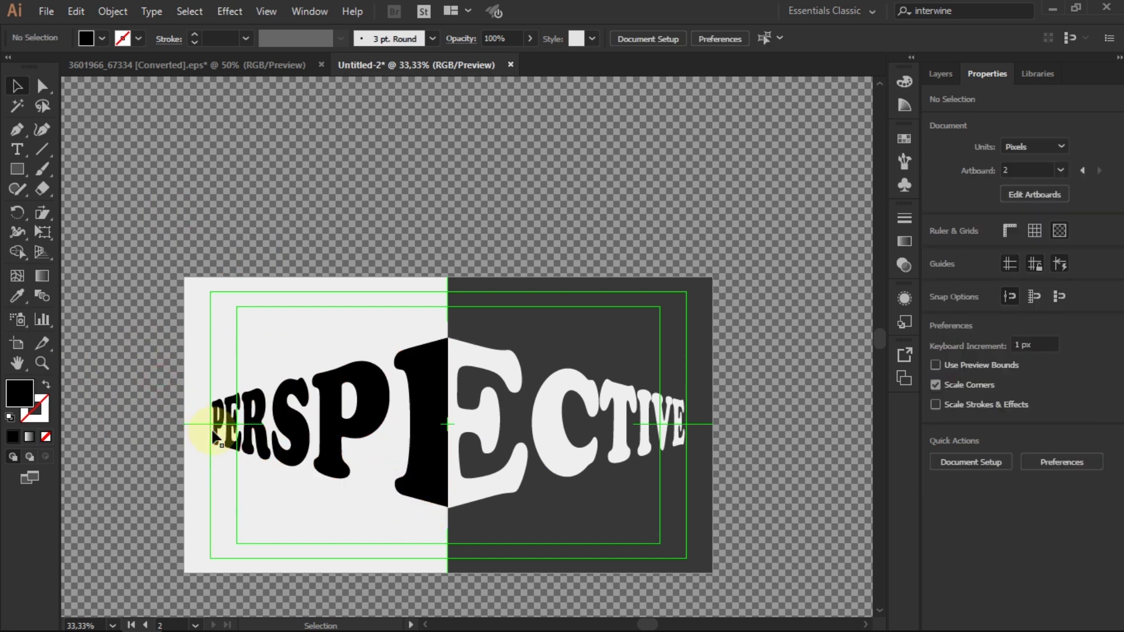
Select all the black letter pieces and fill them with the dark background colour using the Eyedropper
left_click(215, 430)
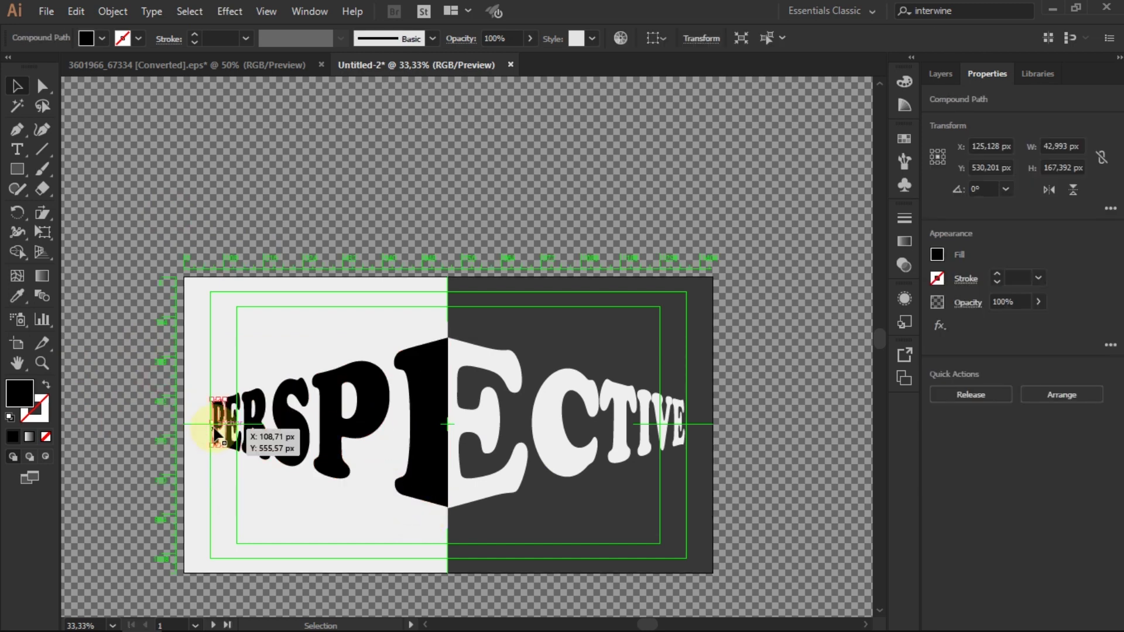
left_click(255, 423, "shift")
left_click(289, 420, "shift")
left_click(342, 420, "shift")
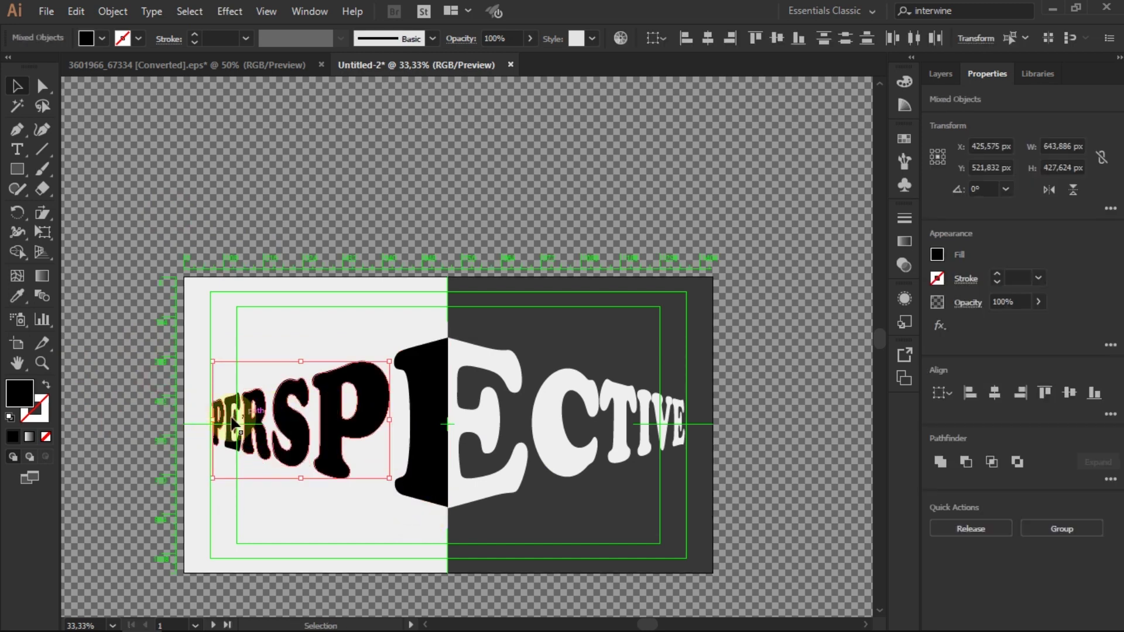
left_click(434, 401, "shift")
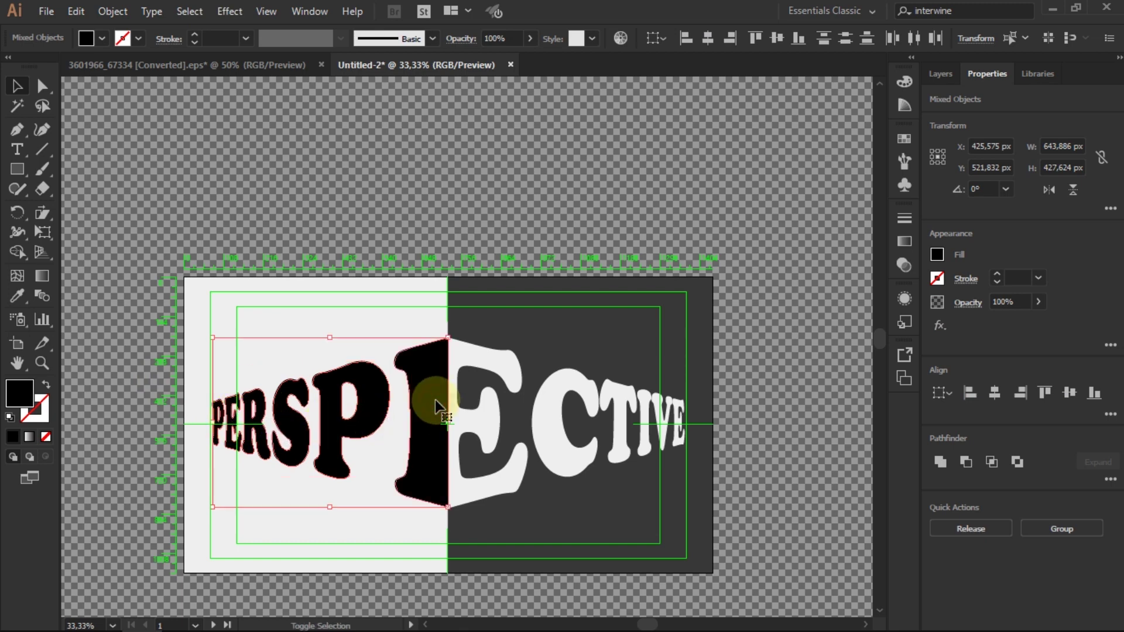
left_click(17, 295)
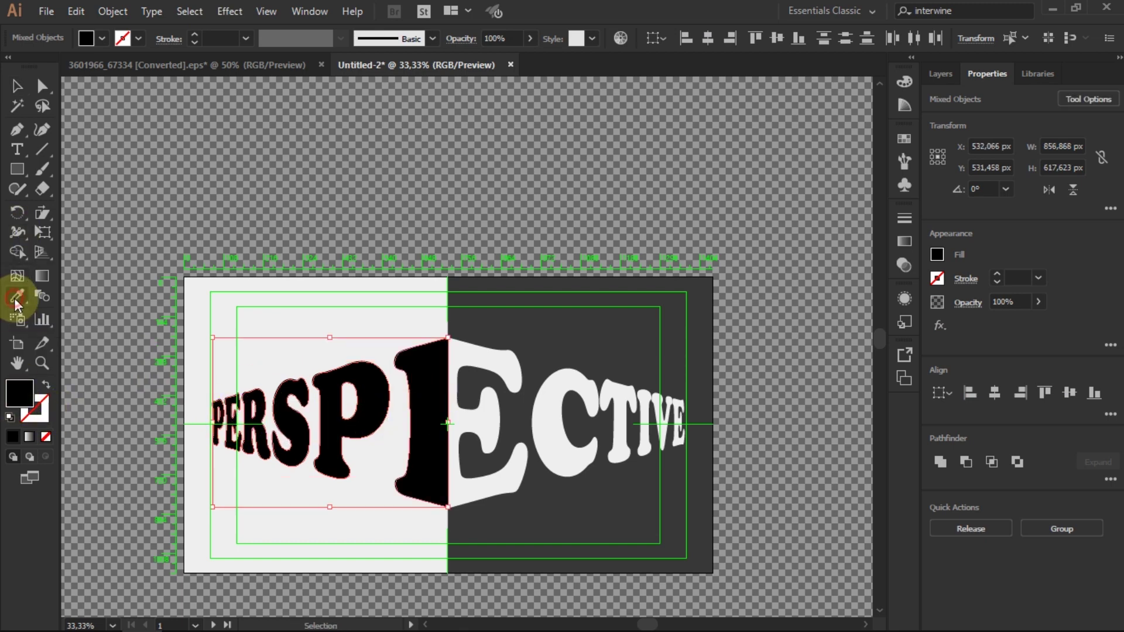
left_click(470, 323)
left_click(17, 86)
left_click(371, 346)
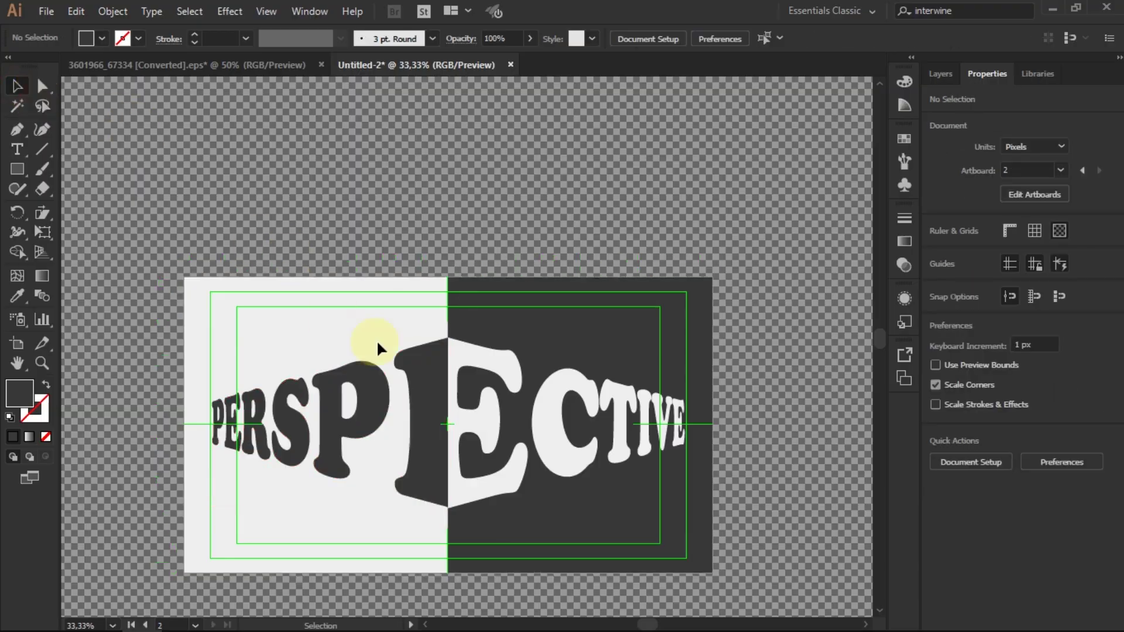